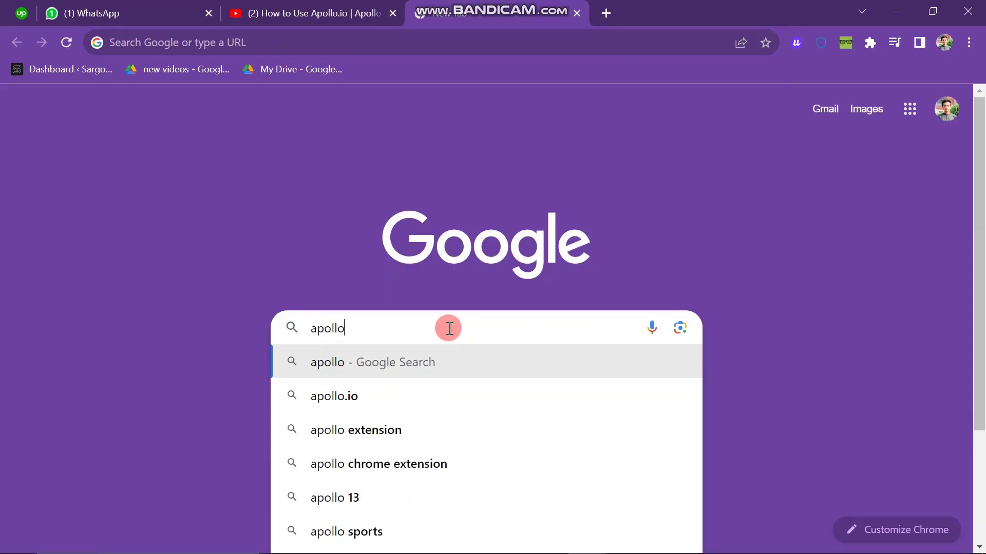
# - Search Google for 'apollo' so the Apollo.io site is listed first
pyautogui.write('.ao')
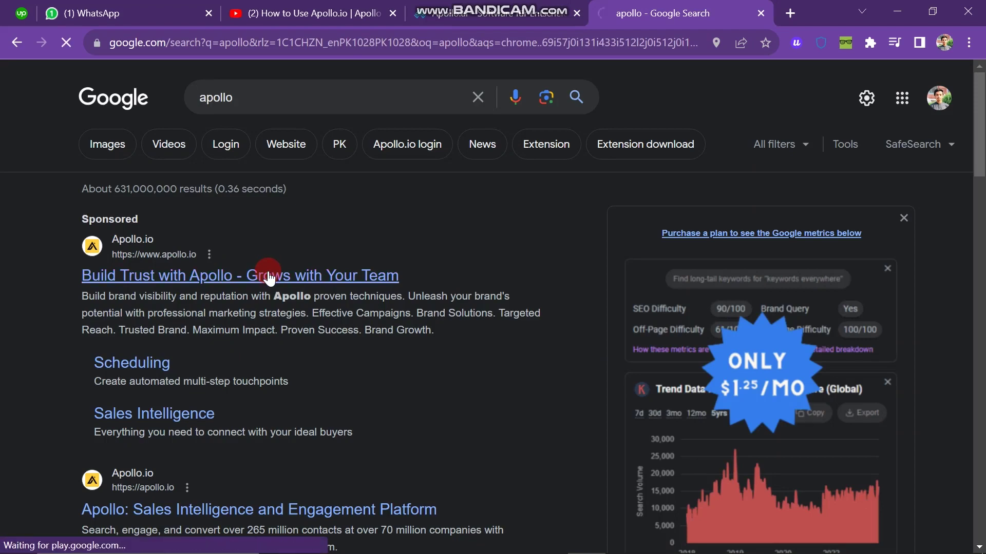
# - Open the Apollo.io homepage, skim its Prospect and Engage sections, and return to the top
pyautogui.click(269, 278)
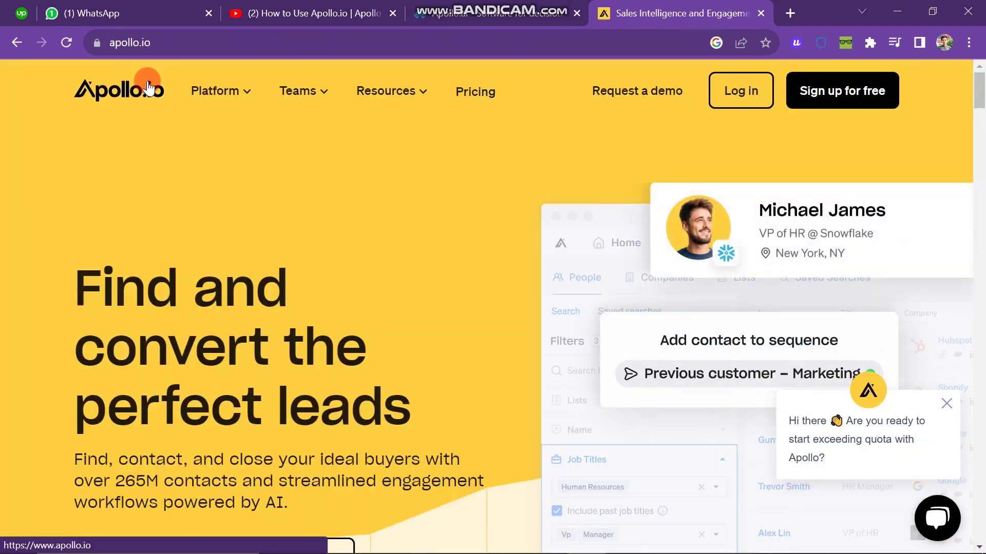
pyautogui.scroll(-10, 472, 396)
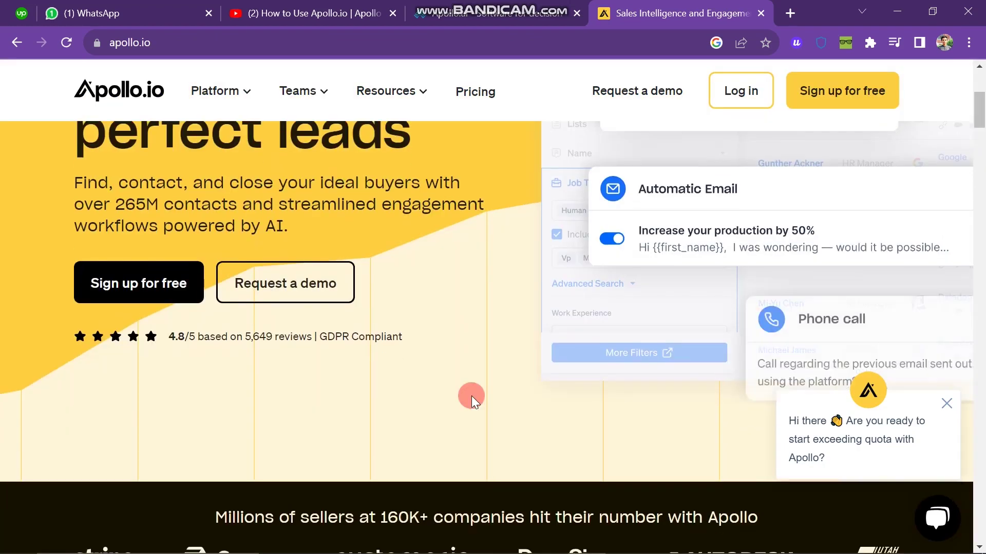
pyautogui.scroll(-5, 471, 396)
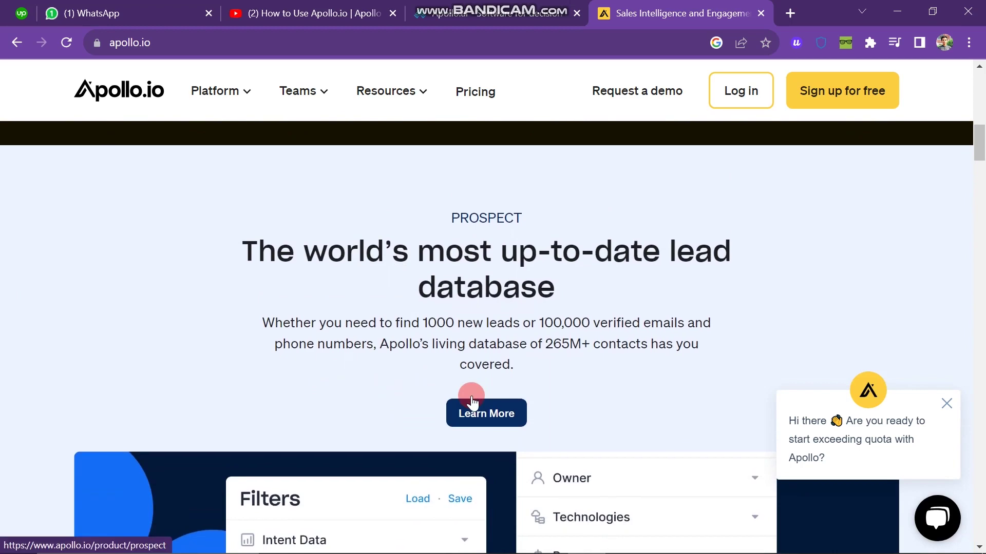
pyautogui.scroll(-1, 471, 401)
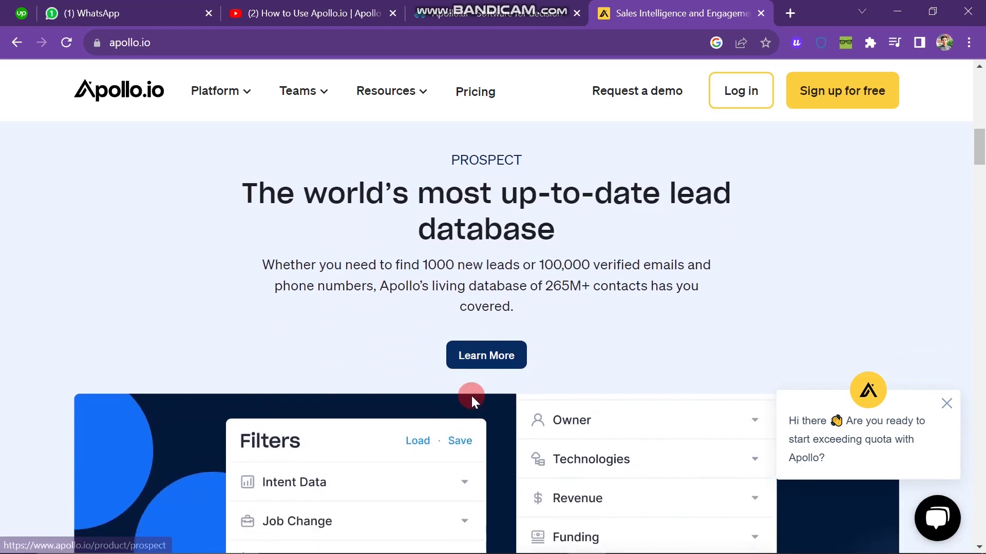
pyautogui.scroll(-2, 473, 403)
pyautogui.scroll(-7, 471, 396)
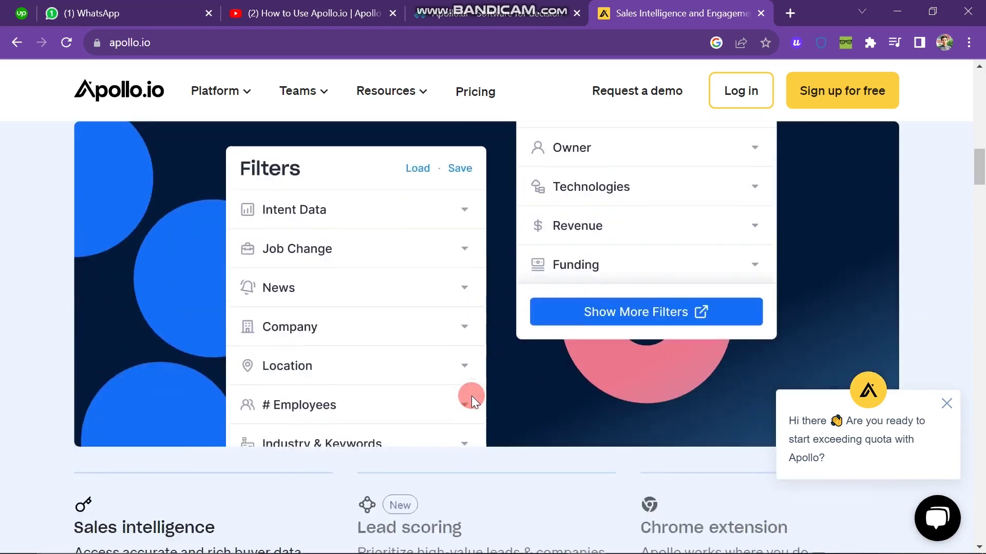
pyautogui.scroll(-4, 471, 396)
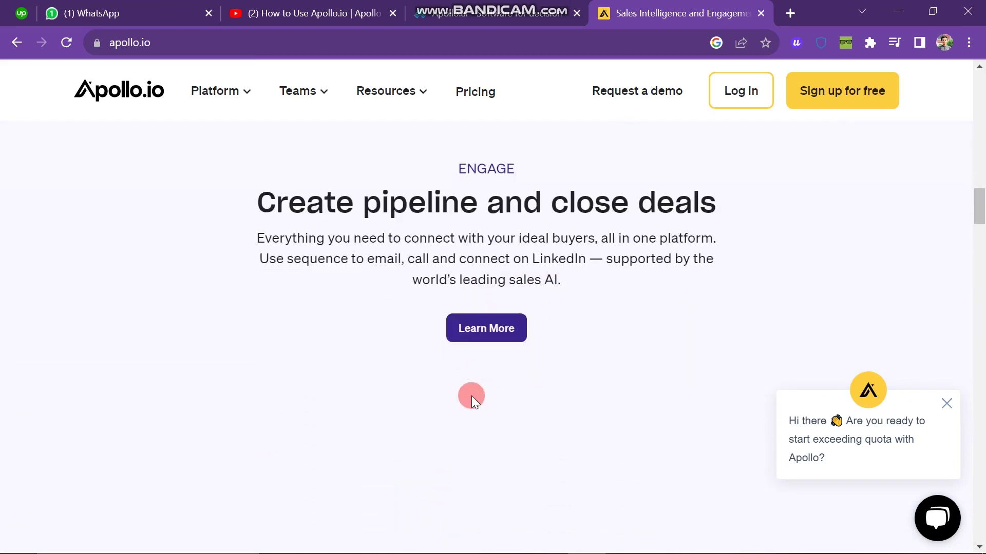
pyautogui.scroll(-3, 472, 396)
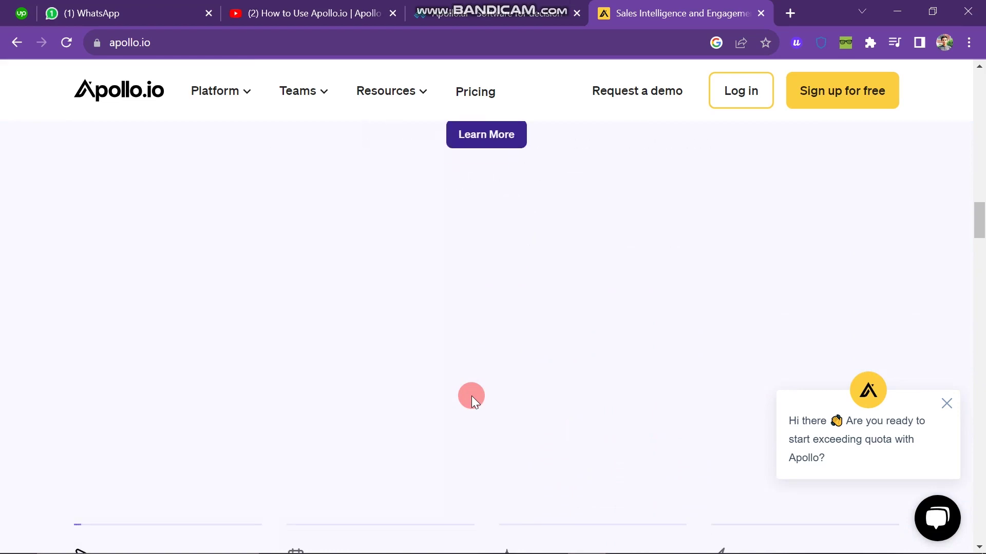
pyautogui.press('Home')
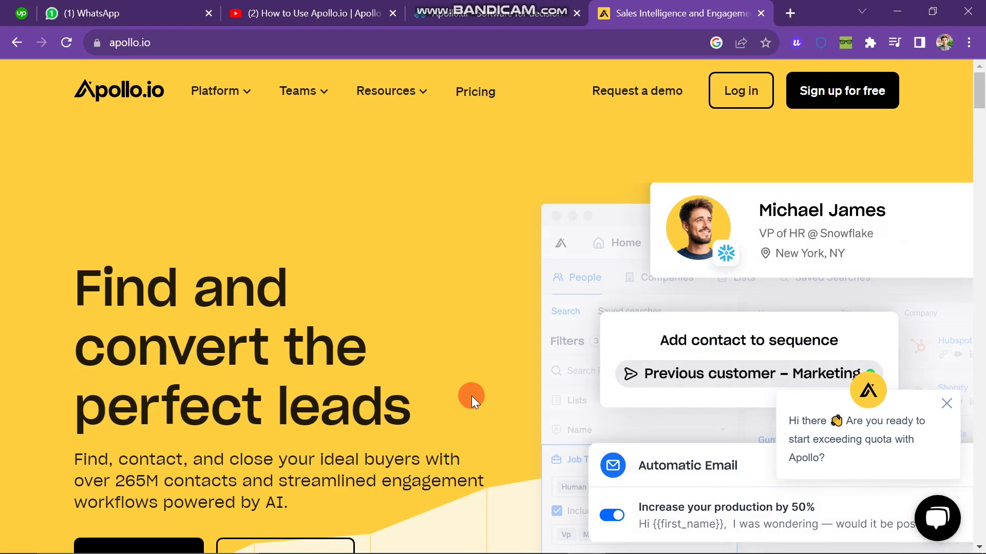
# - Browse the Platform overview (Enrich, Prospect, Engage, Close), then the Teams and Resources menus
pyautogui.click(240, 102)
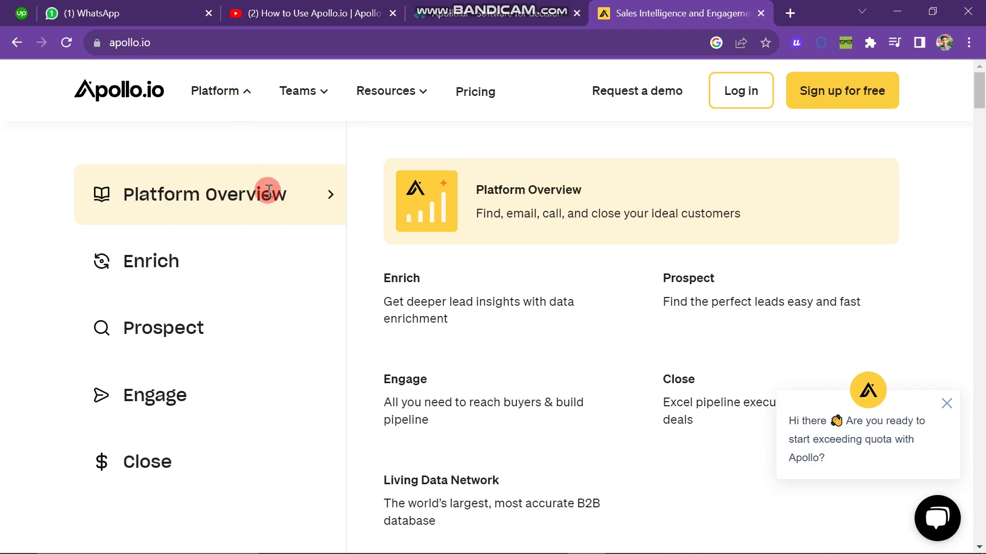
pyautogui.moveTo(255, 300)
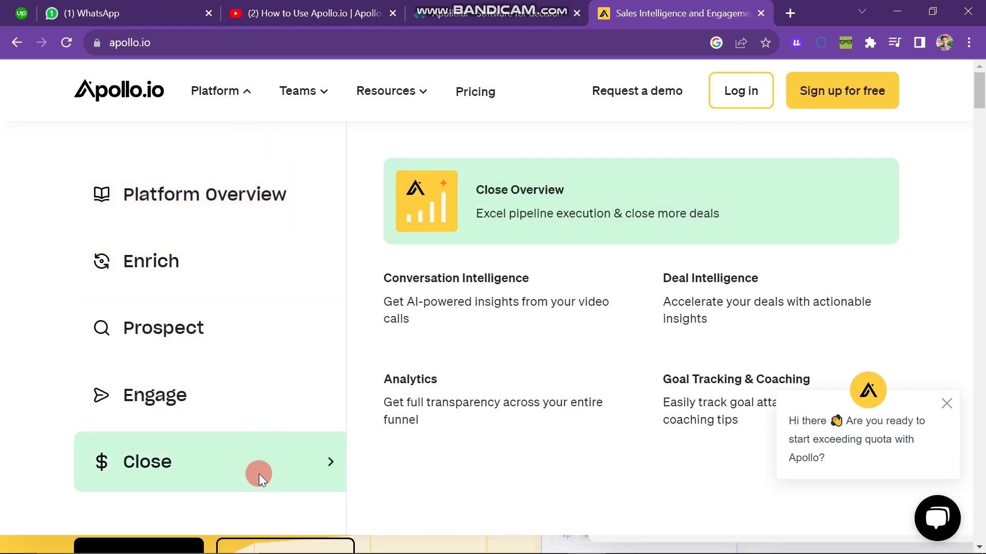
pyautogui.moveTo(286, 397)
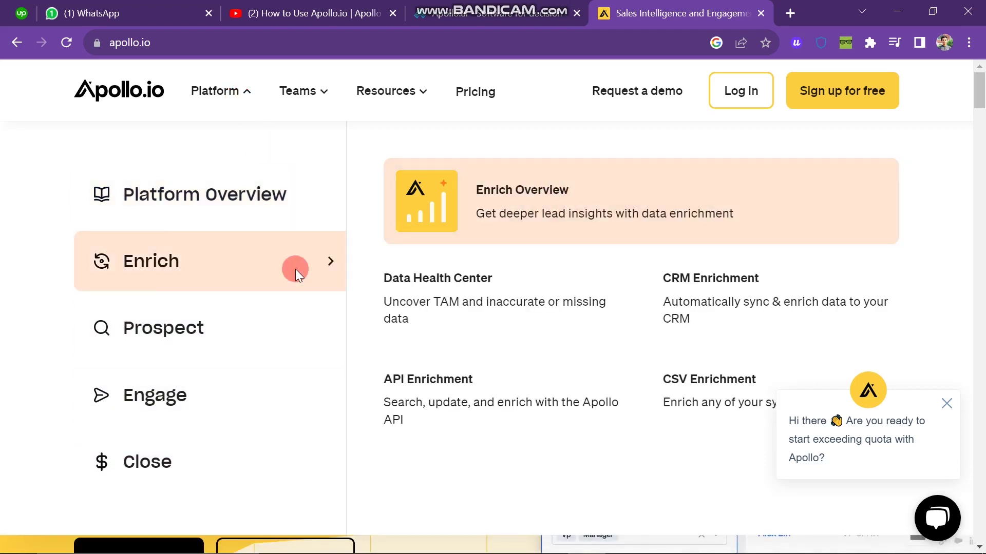
pyautogui.moveTo(315, 95)
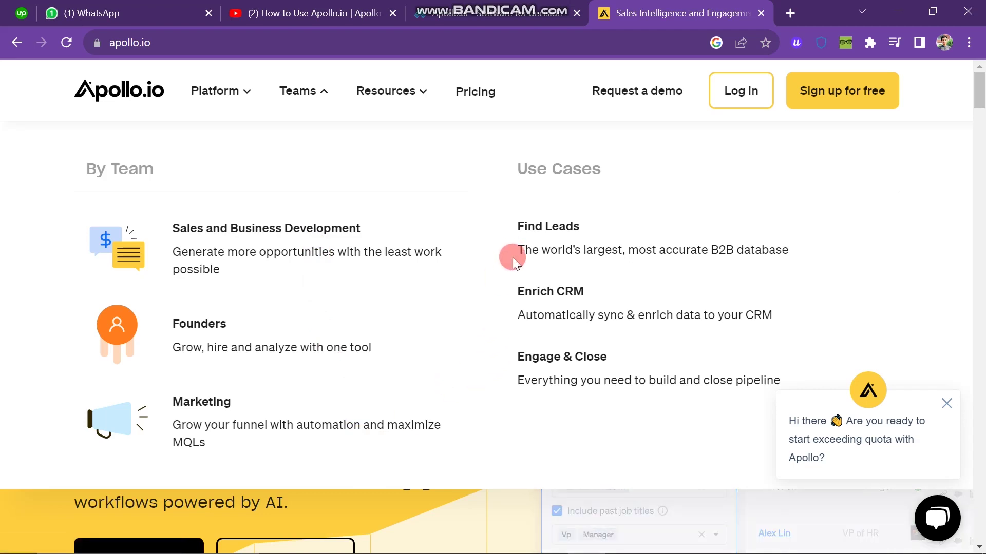
pyautogui.moveTo(419, 90)
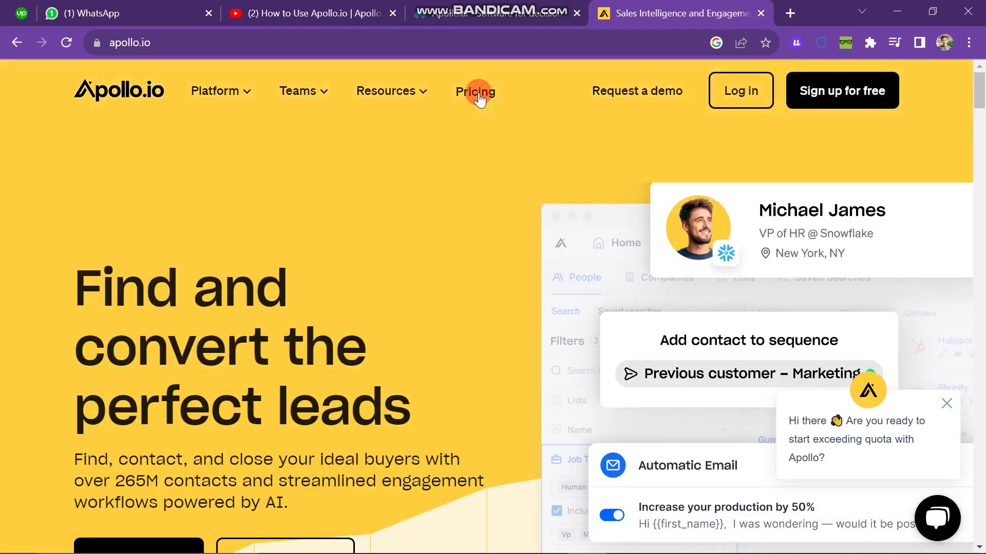
# - Open Pricing and compare Free $0, Basic $39, Professional $79 and Organization plans and their credits
pyautogui.click(479, 94)
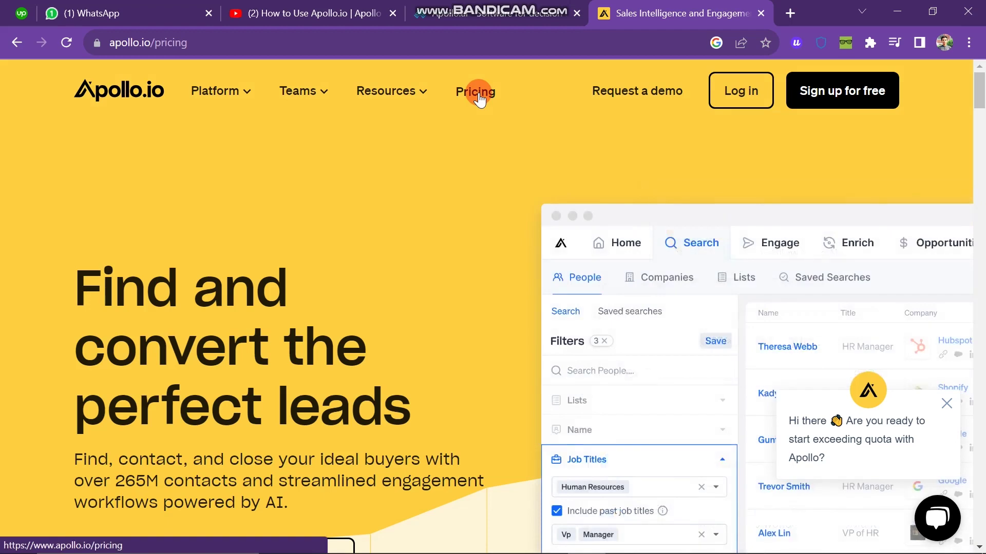
pyautogui.scroll(-1, 445, 380)
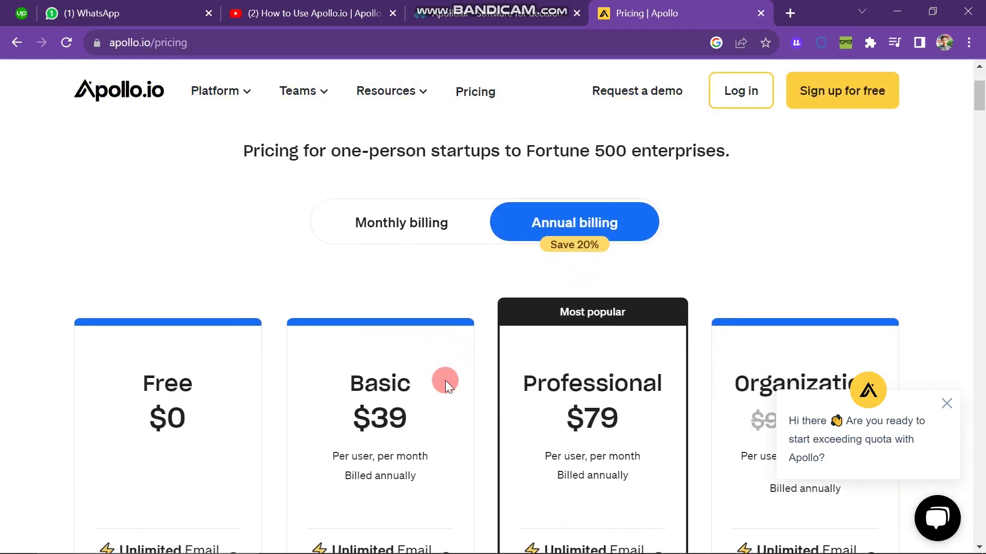
pyautogui.scroll(-1, 445, 381)
pyautogui.scroll(-1, 445, 381)
pyautogui.scroll(-1, 446, 381)
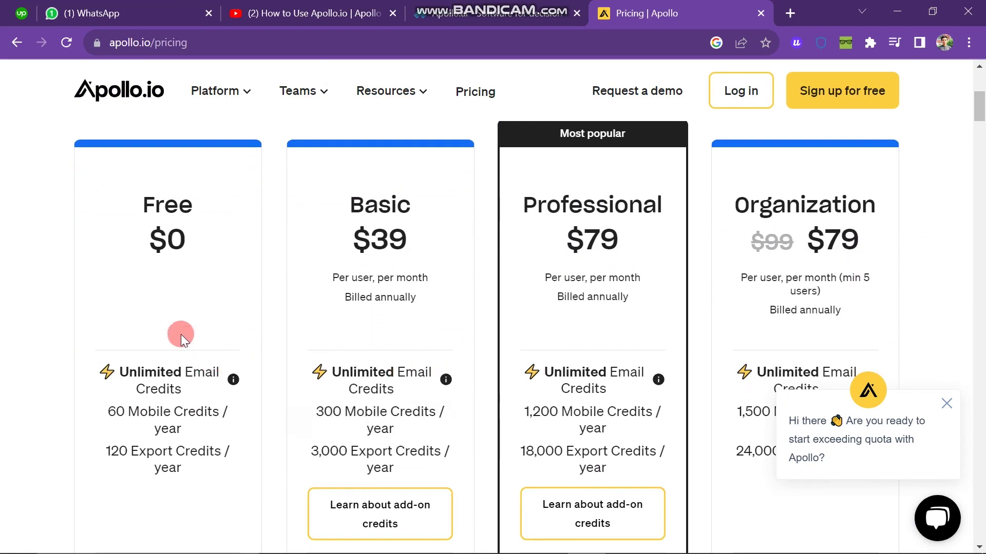
pyautogui.moveTo(189, 389)
pyautogui.scroll(-1, 189, 389)
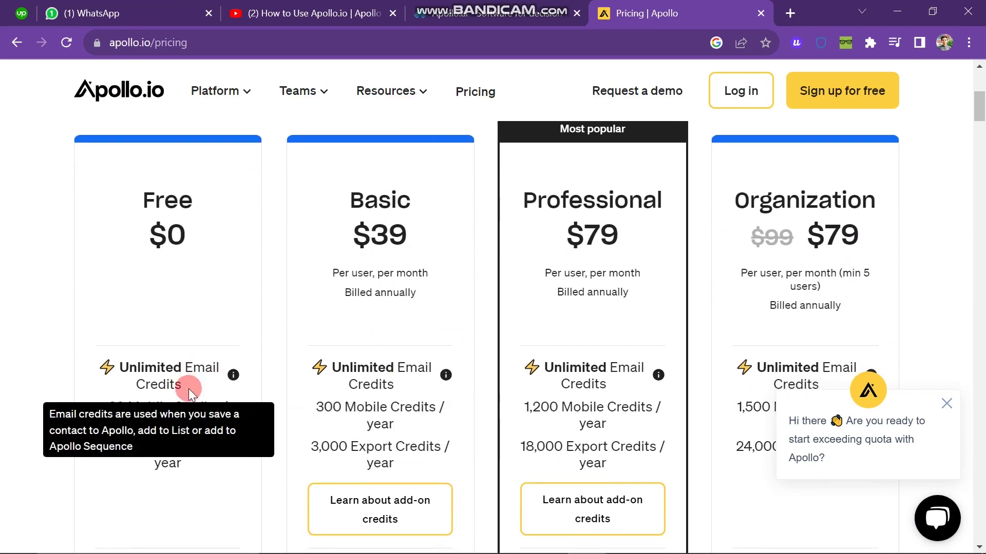
pyautogui.moveTo(238, 502)
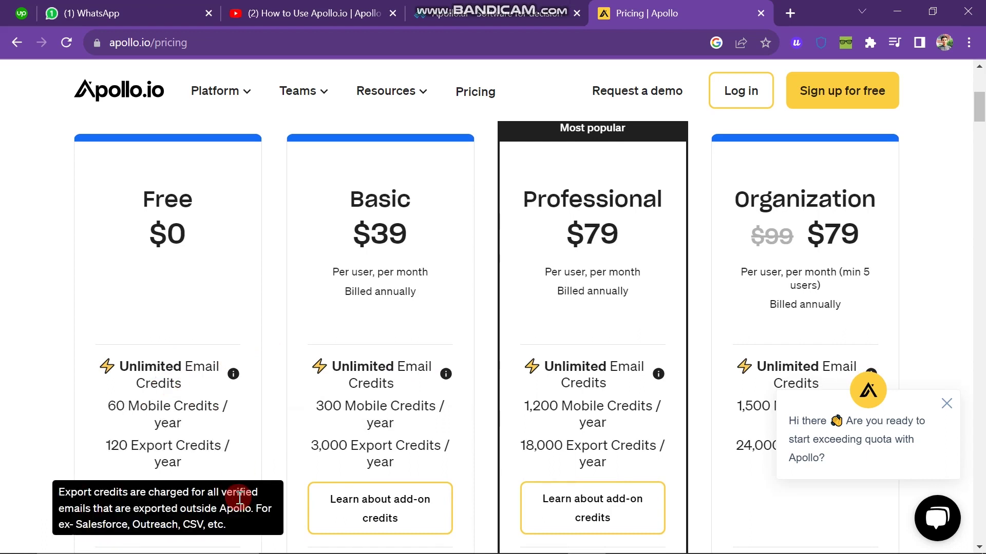
pyautogui.scroll(-1, 239, 498)
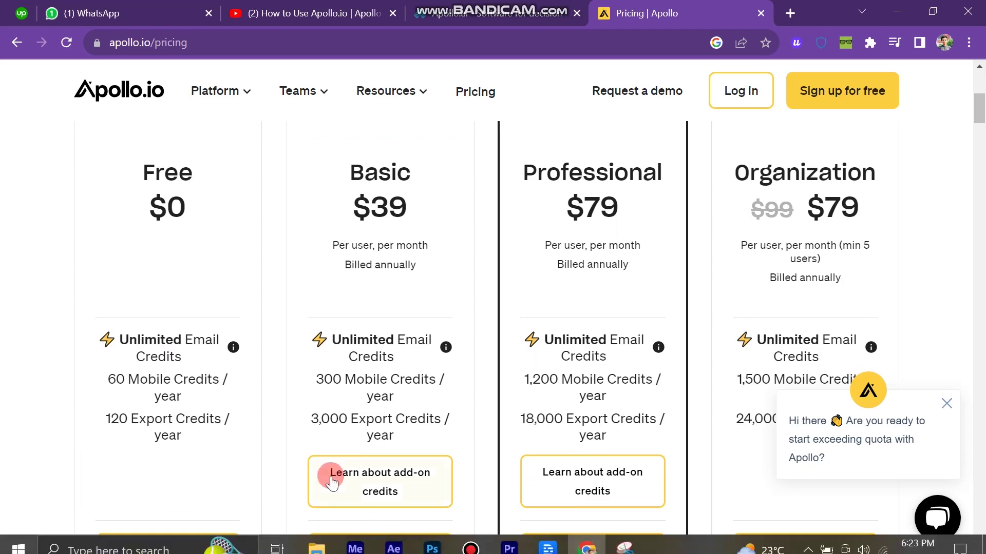
pyautogui.scroll(-2, 286, 463)
pyautogui.scroll(-2, 286, 463)
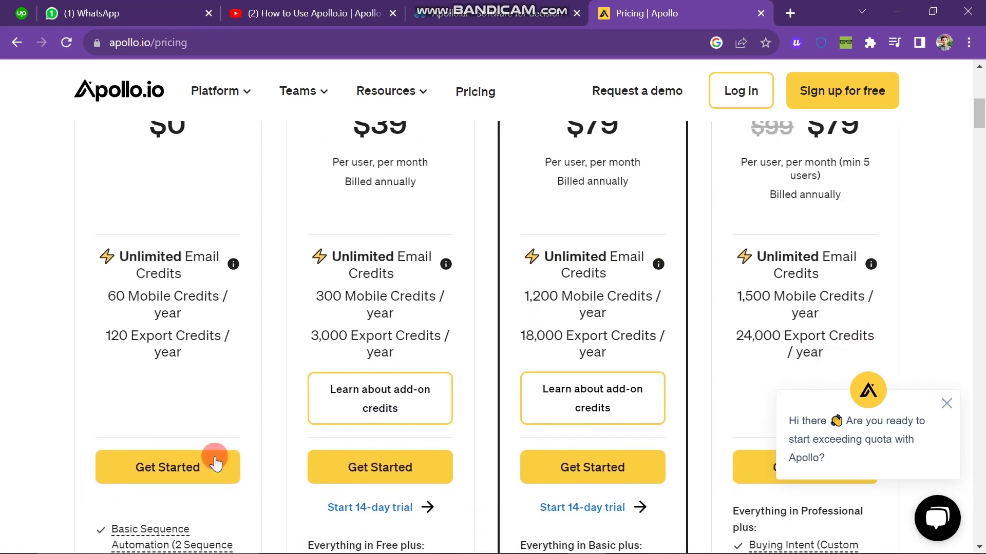
pyautogui.scroll(3, 383, 247)
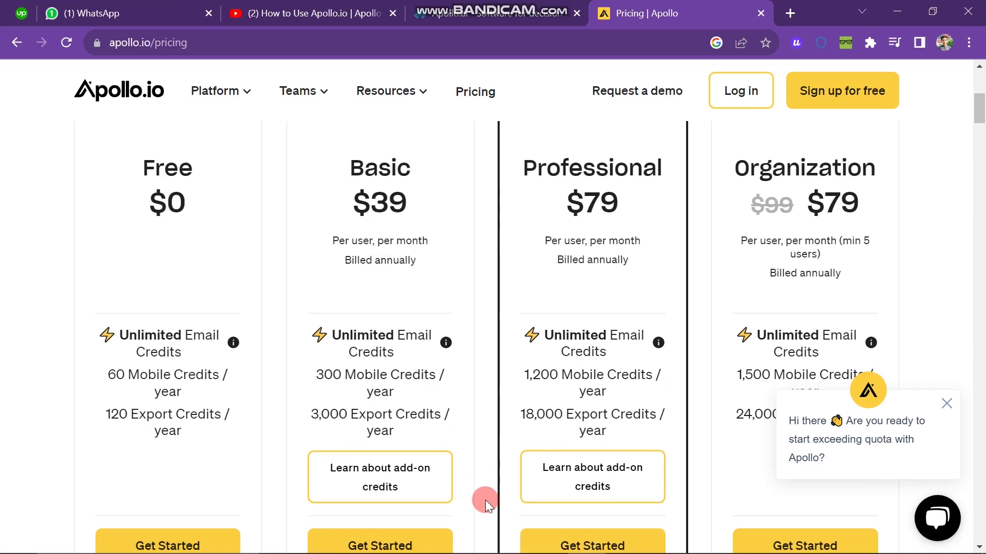
pyautogui.scroll(-4, 486, 500)
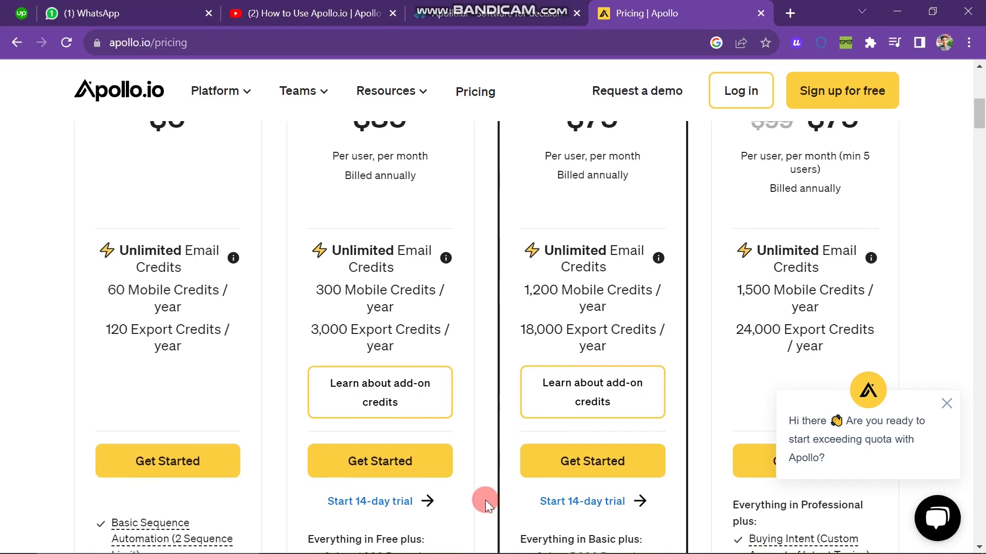
pyautogui.scroll(-6, 485, 499)
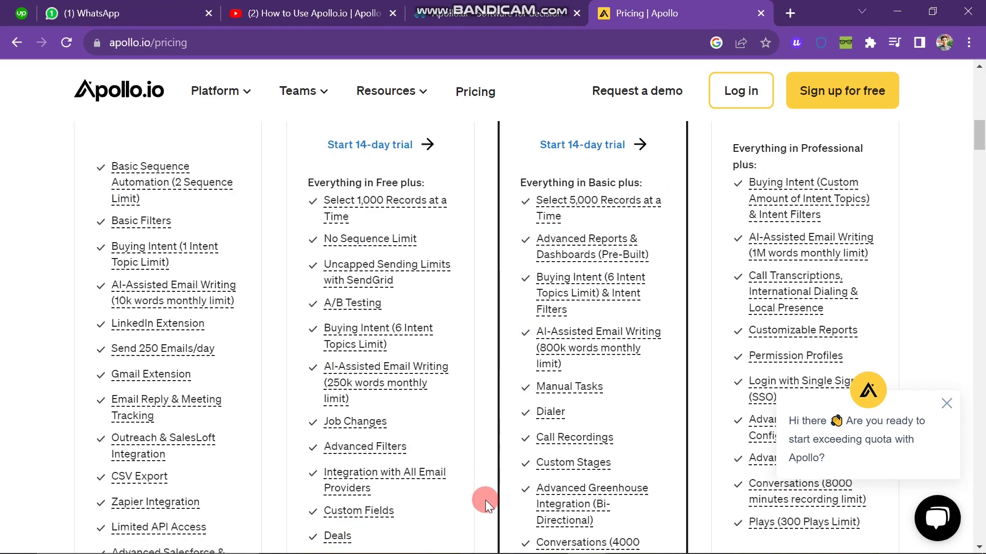
pyautogui.scroll(-1, 486, 499)
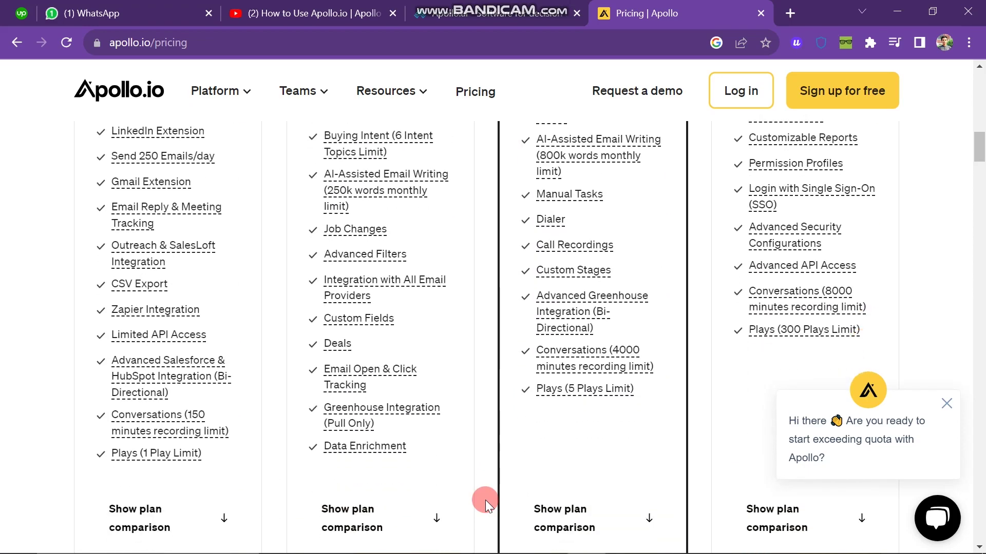
pyautogui.scroll(3, 485, 500)
pyautogui.scroll(2, 485, 500)
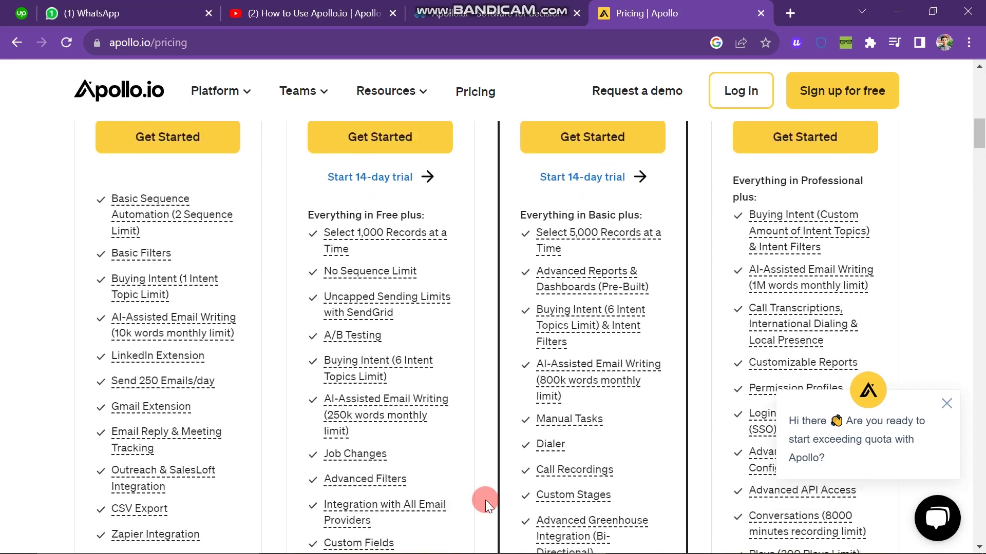
pyautogui.moveTo(337, 325)
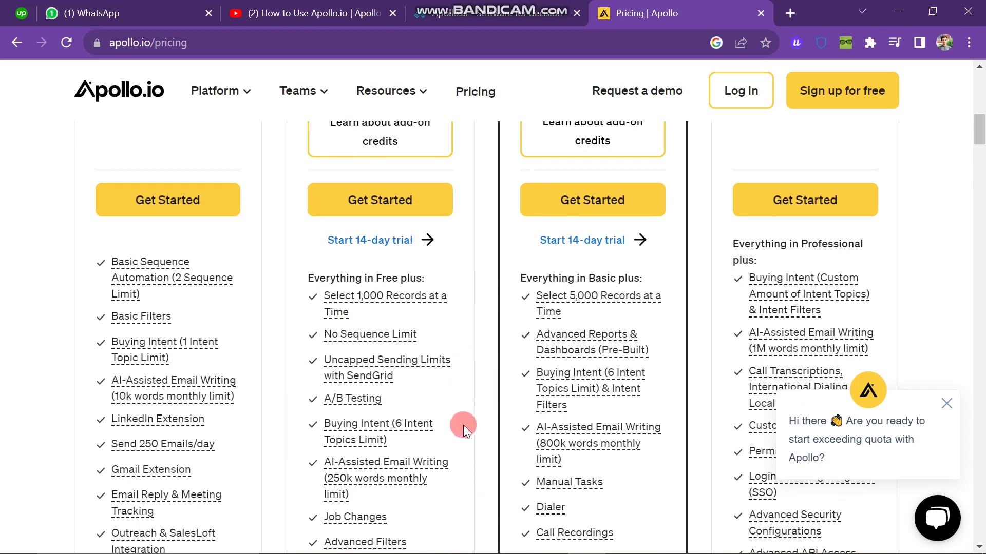
pyautogui.scroll(6, 552, 348)
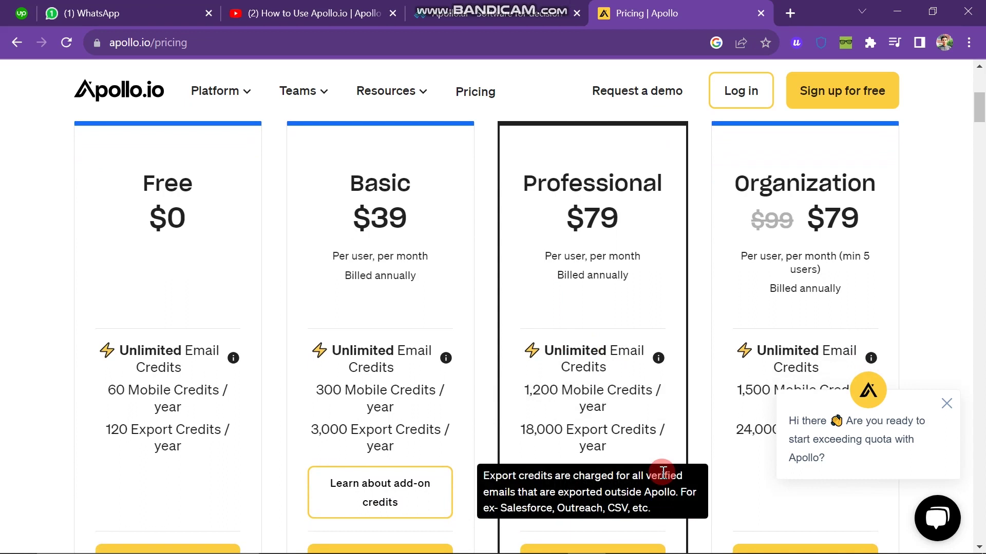
pyautogui.scroll(-1, 663, 473)
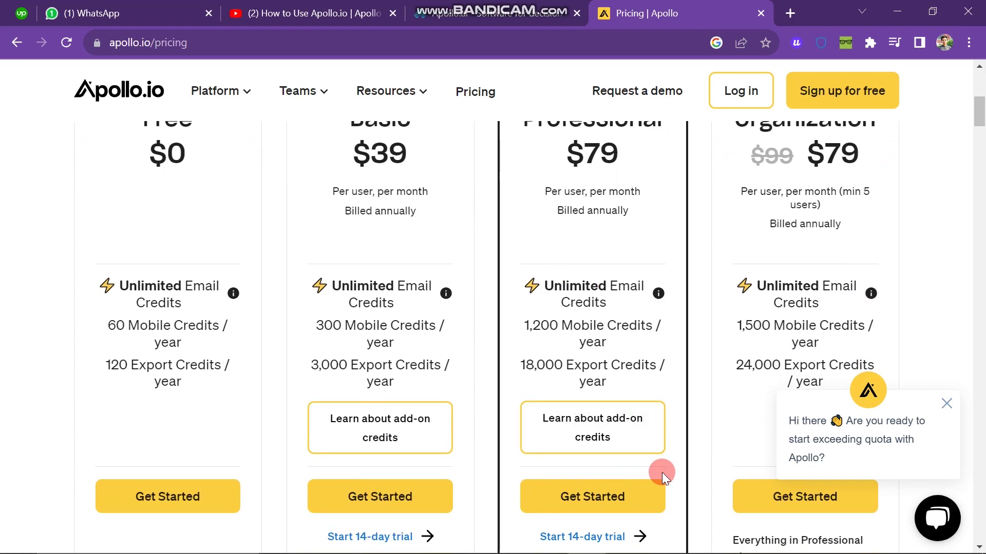
pyautogui.scroll(-4, 661, 472)
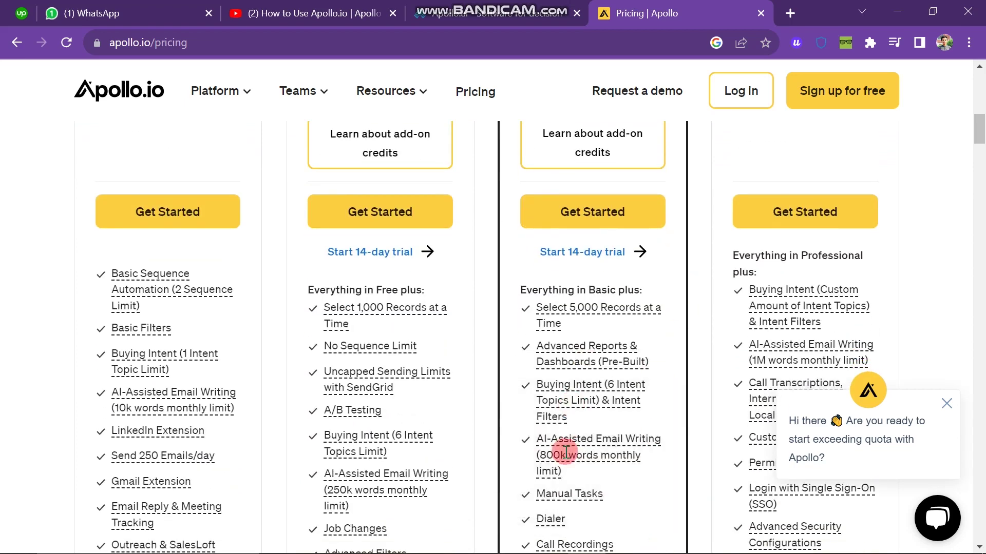
pyautogui.moveTo(662, 442)
pyautogui.scroll(-3, 692, 498)
pyautogui.scroll(-1, 692, 498)
pyautogui.scroll(1, 693, 498)
pyautogui.scroll(3, 693, 498)
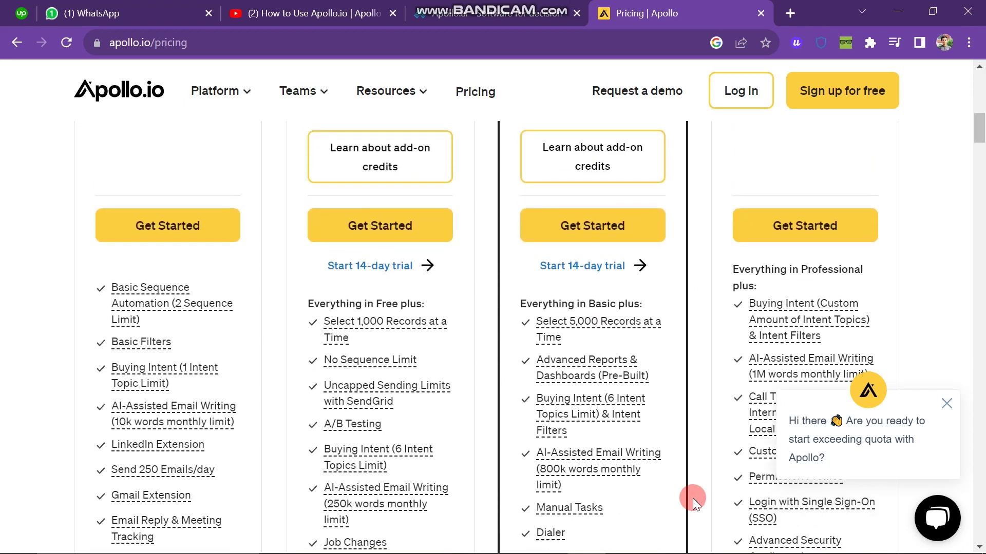
pyautogui.scroll(1, 692, 498)
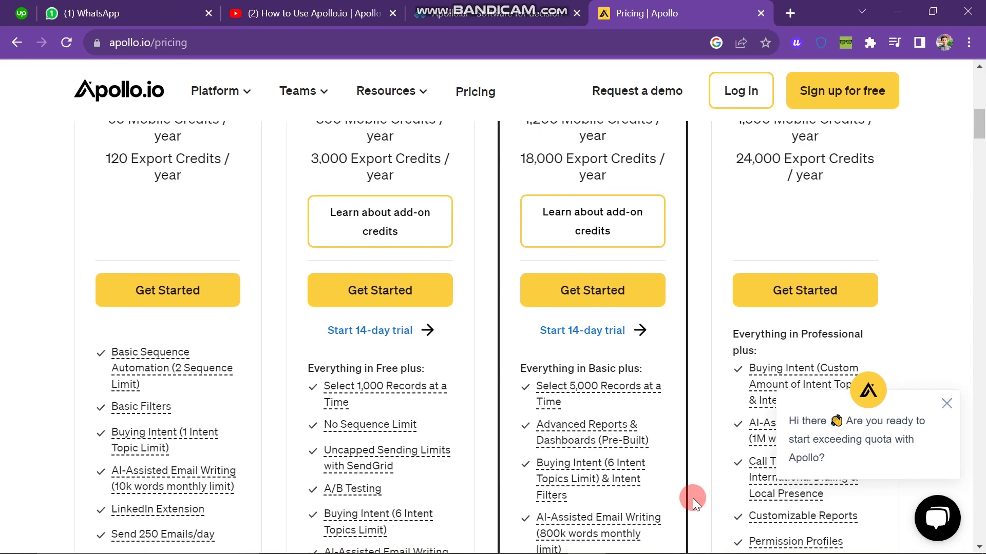
pyautogui.scroll(6, 830, 310)
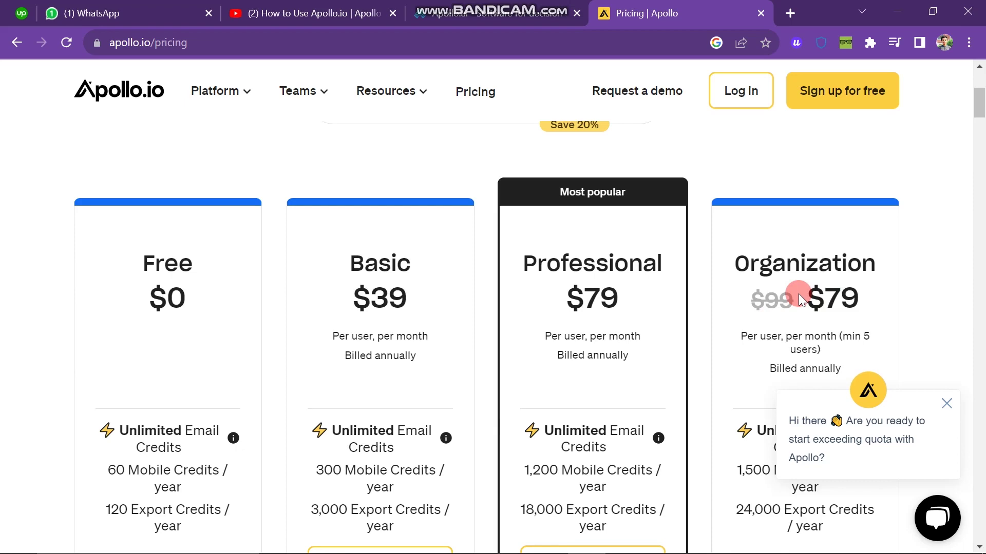
pyautogui.scroll(-4, 799, 294)
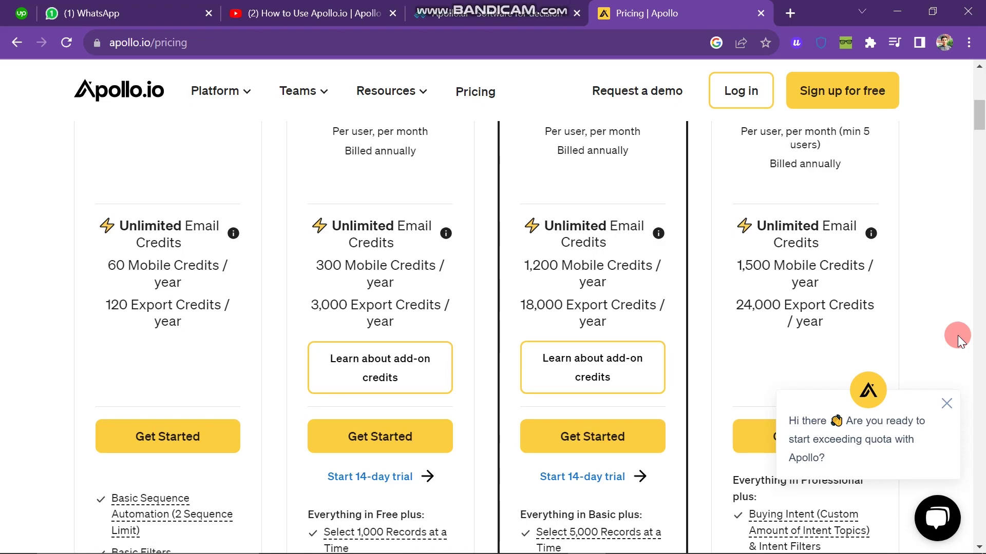
pyautogui.scroll(-3, 916, 350)
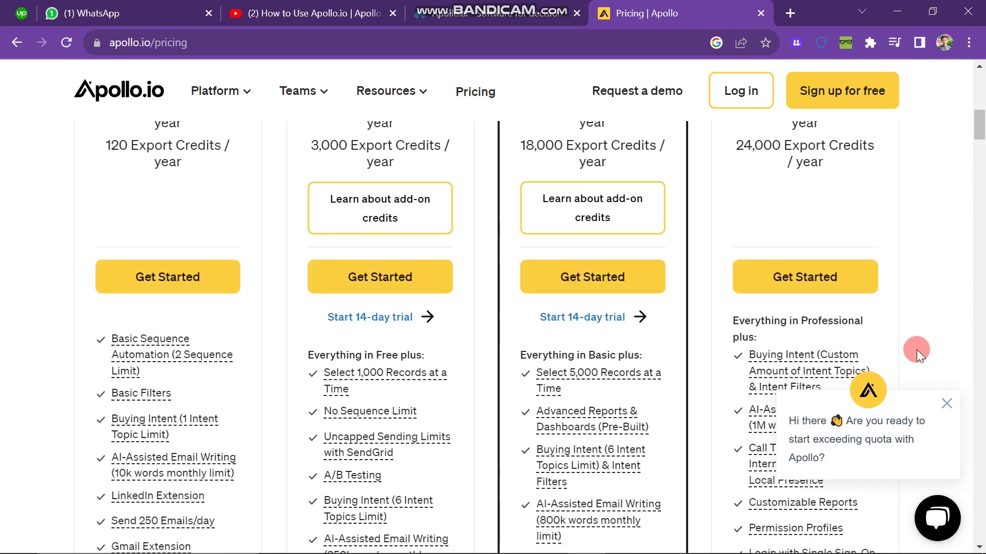
pyautogui.scroll(-6, 917, 349)
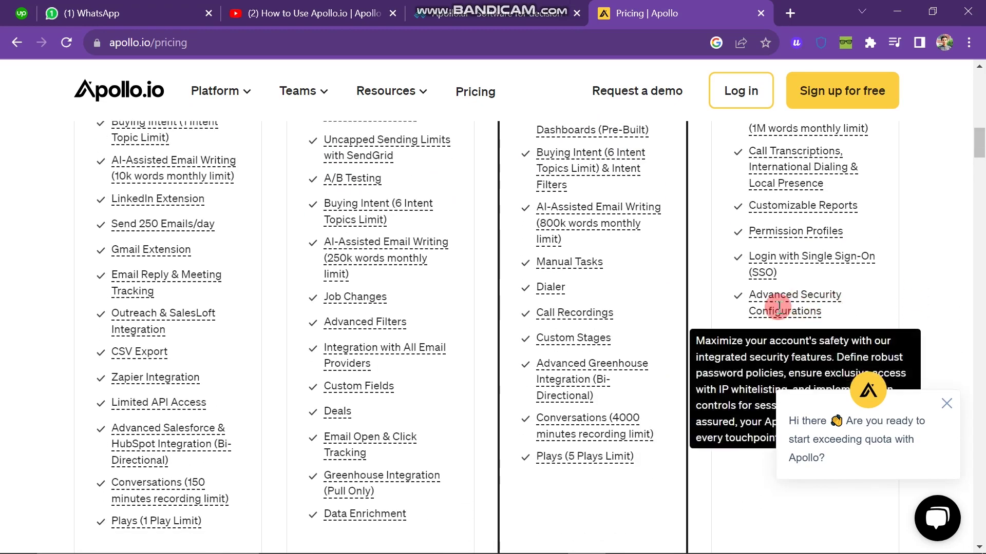
pyautogui.scroll(-3, 778, 307)
pyautogui.scroll(12, 778, 307)
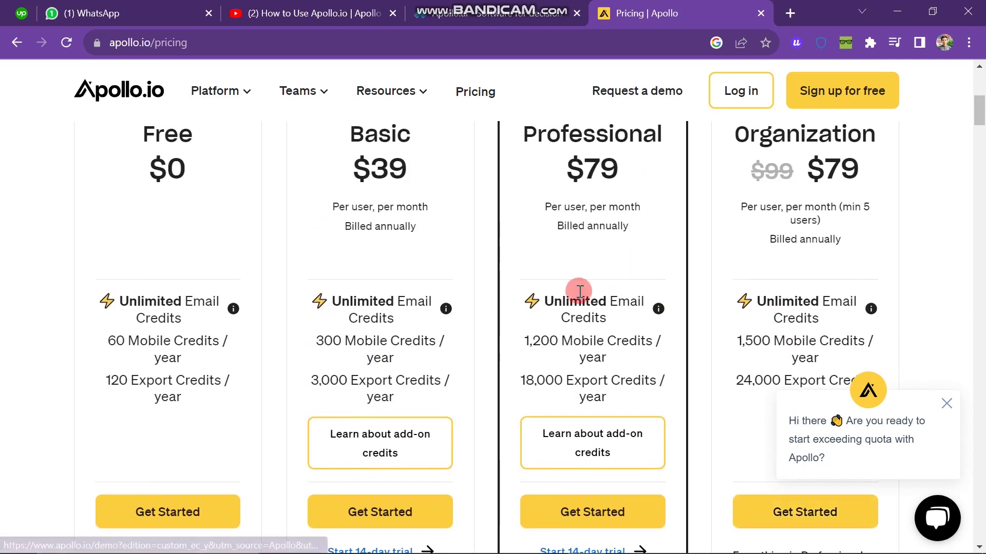
pyautogui.scroll(-12, 730, 283)
pyautogui.scroll(-9, 731, 283)
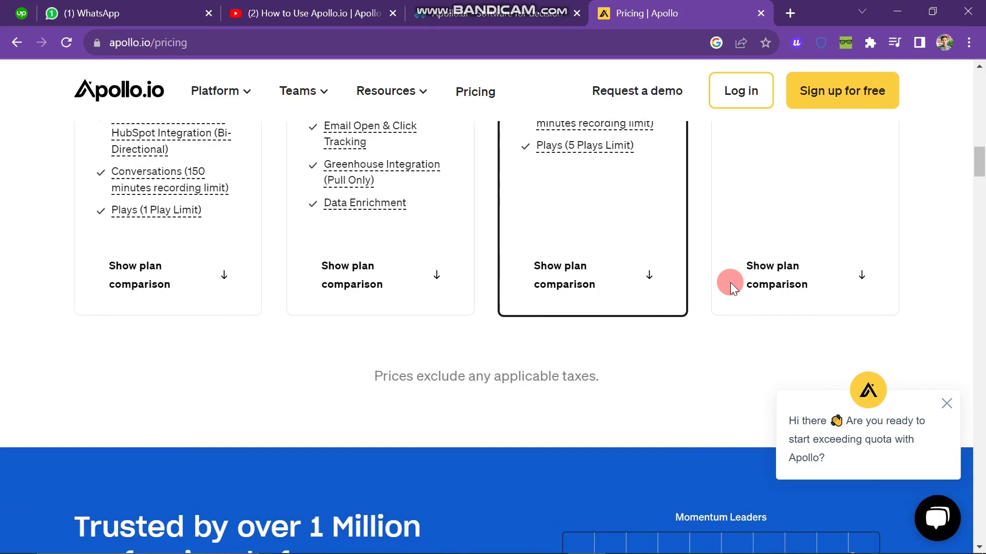
pyautogui.scroll(6, 730, 283)
pyautogui.scroll(3, 730, 283)
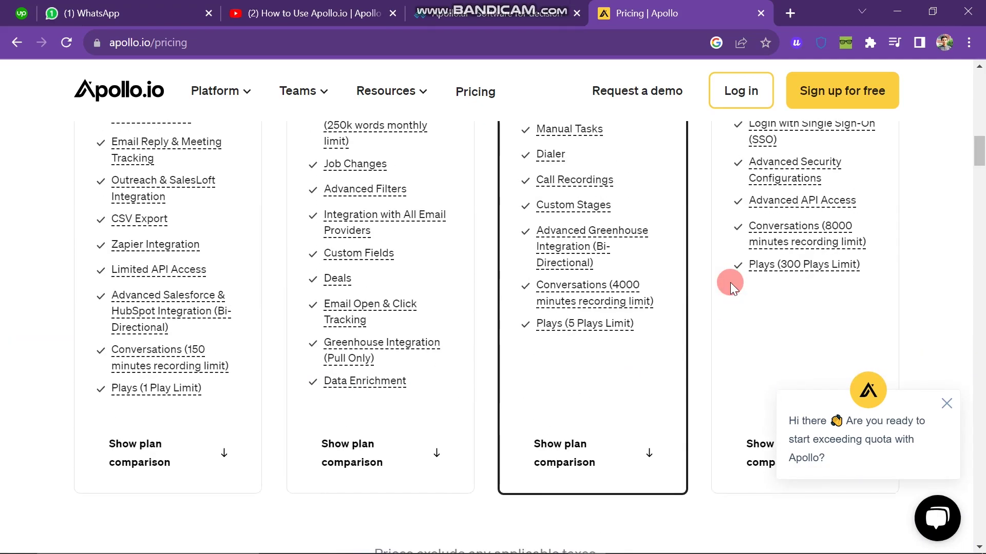
pyautogui.scroll(11, 632, 239)
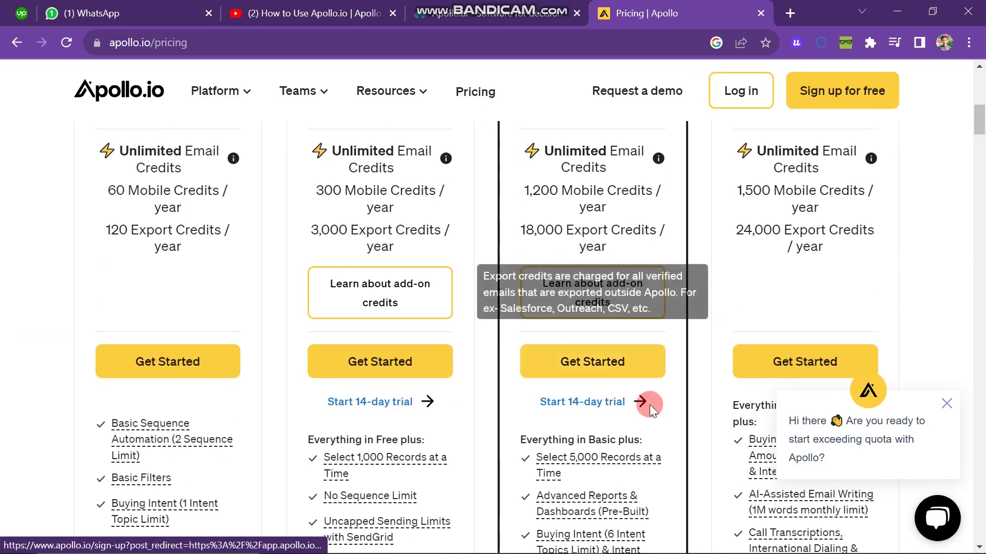
pyautogui.moveTo(608, 385)
pyautogui.scroll(-20, 448, 439)
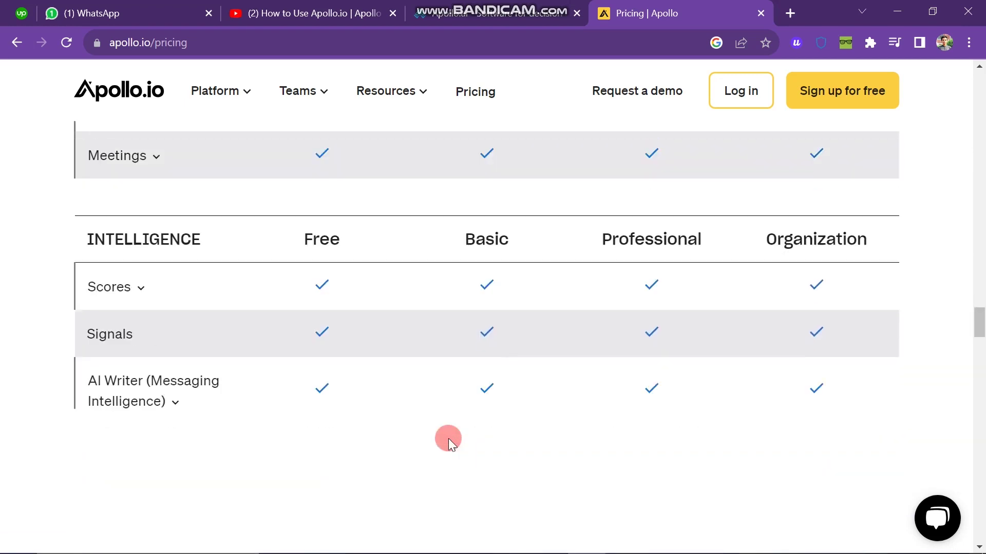
pyautogui.scroll(-20, 449, 438)
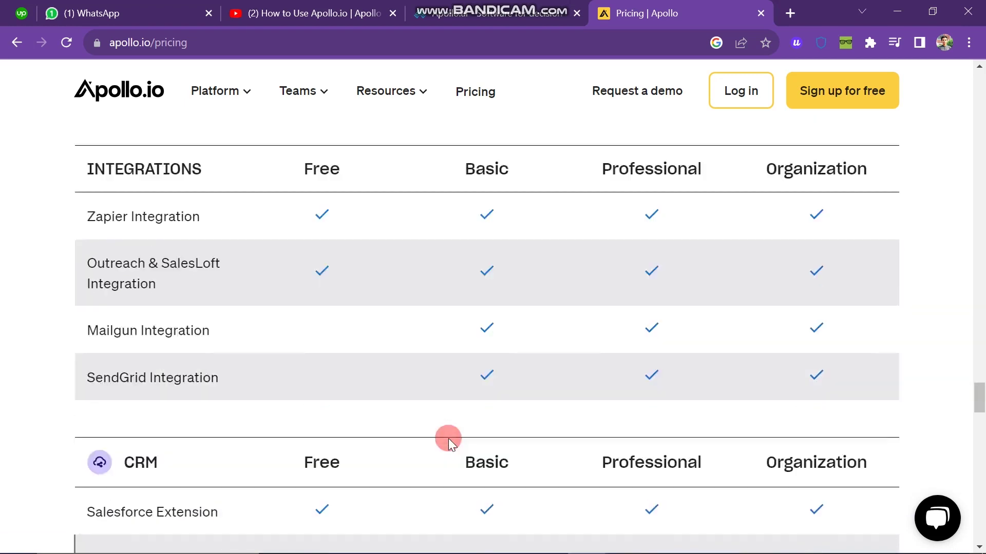
pyautogui.scroll(4, 448, 436)
pyautogui.scroll(20, 449, 439)
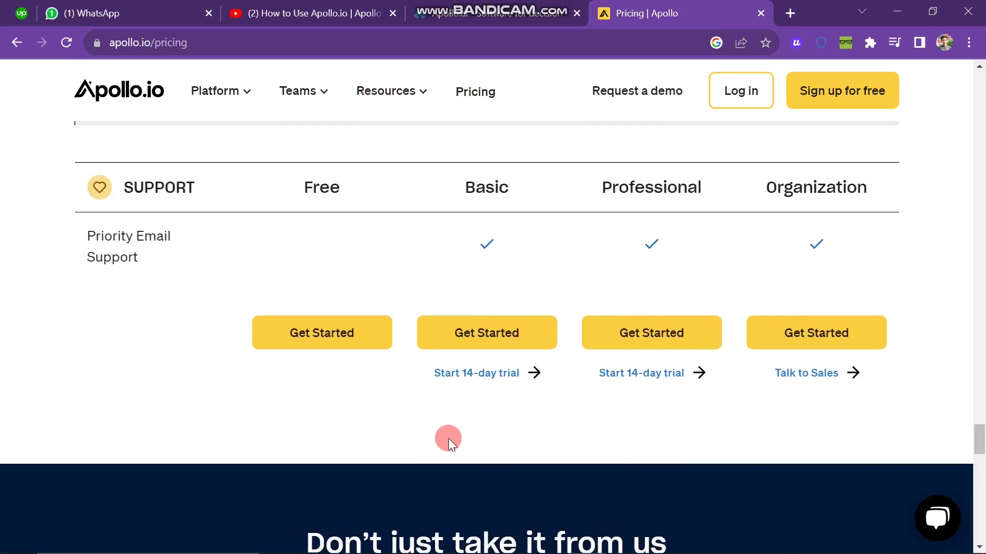
pyautogui.click(743, 92)
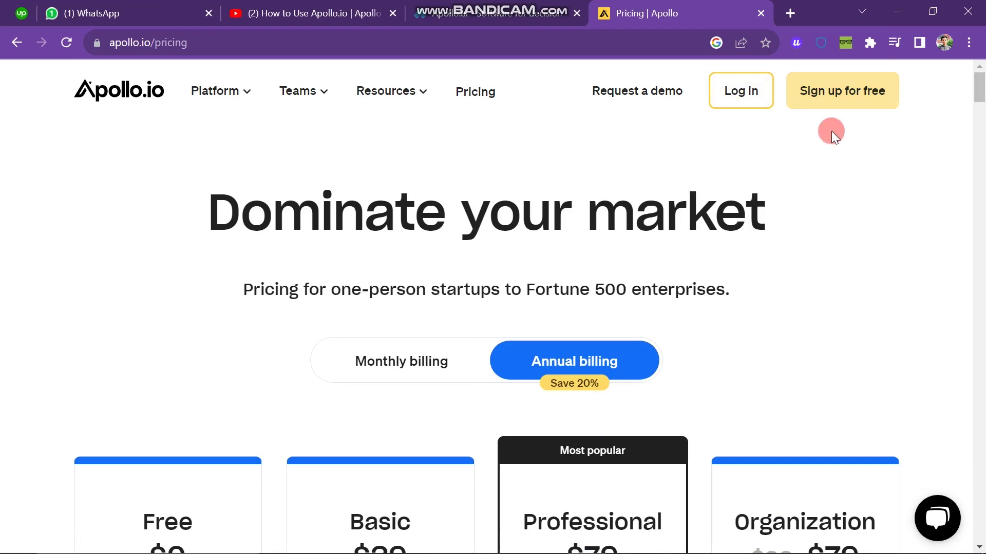
# - Open the free sign-up page and tick the Terms of Service and Privacy Policy agreement
pyautogui.click(838, 107)
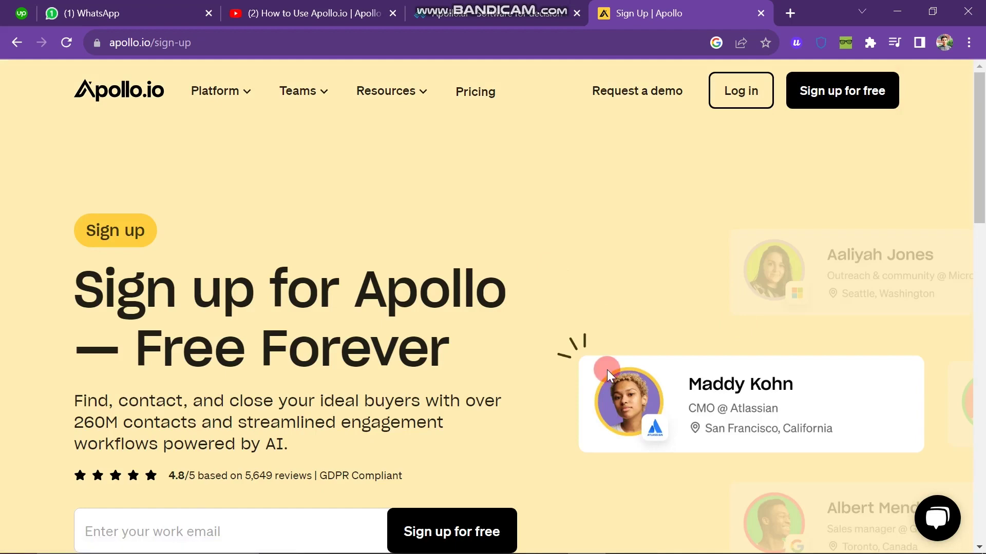
pyautogui.scroll(-2, 607, 369)
pyautogui.scroll(1, 607, 370)
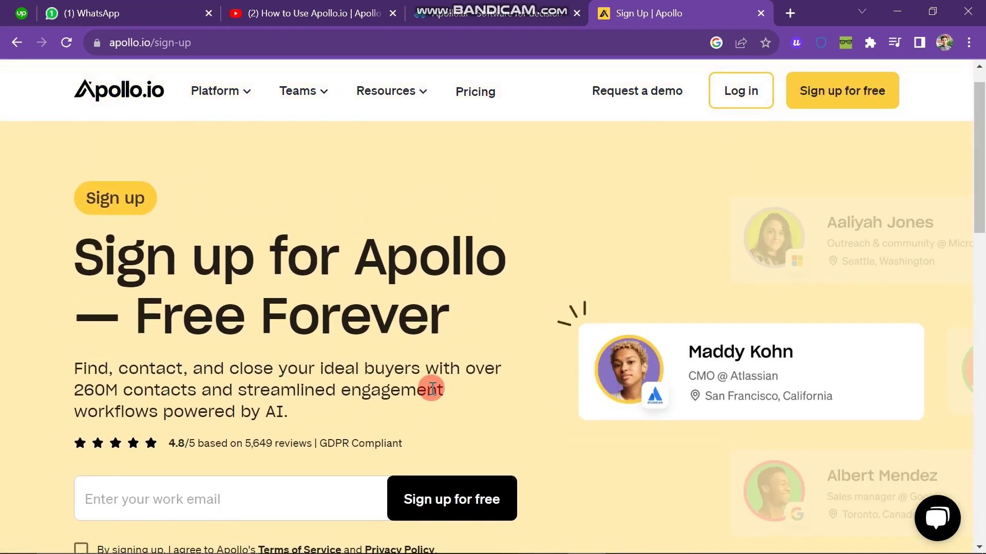
pyautogui.scroll(-2, 432, 388)
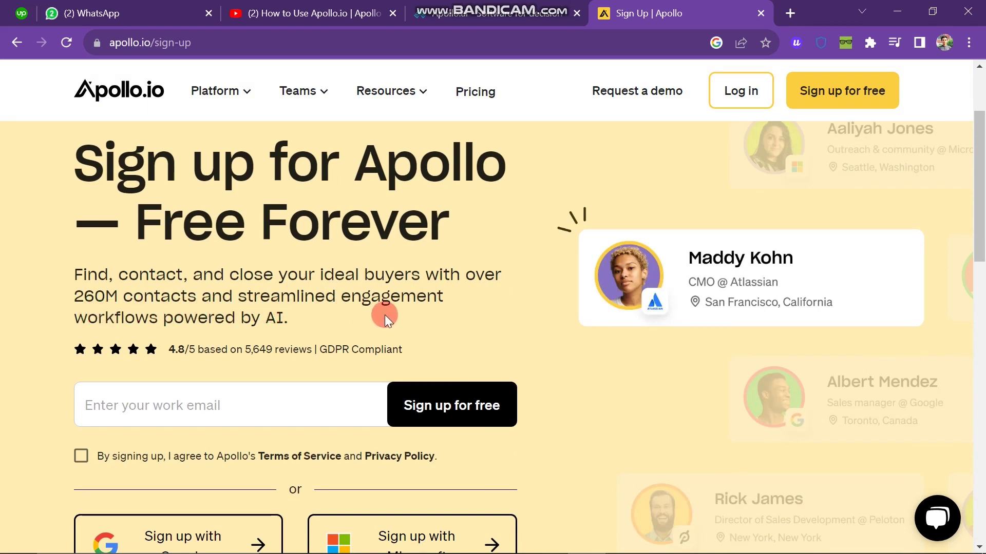
pyautogui.scroll(-1, 384, 315)
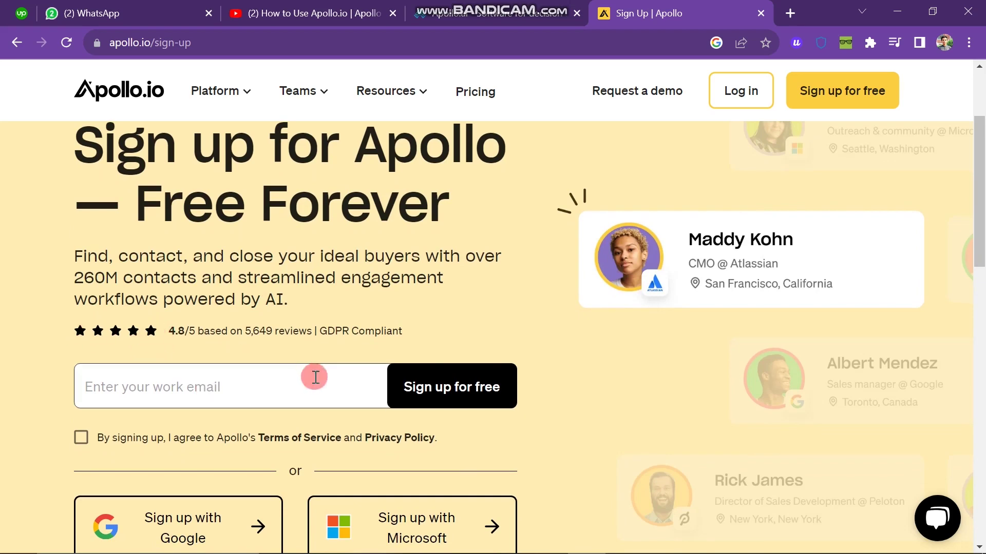
pyautogui.scroll(-2, 170, 441)
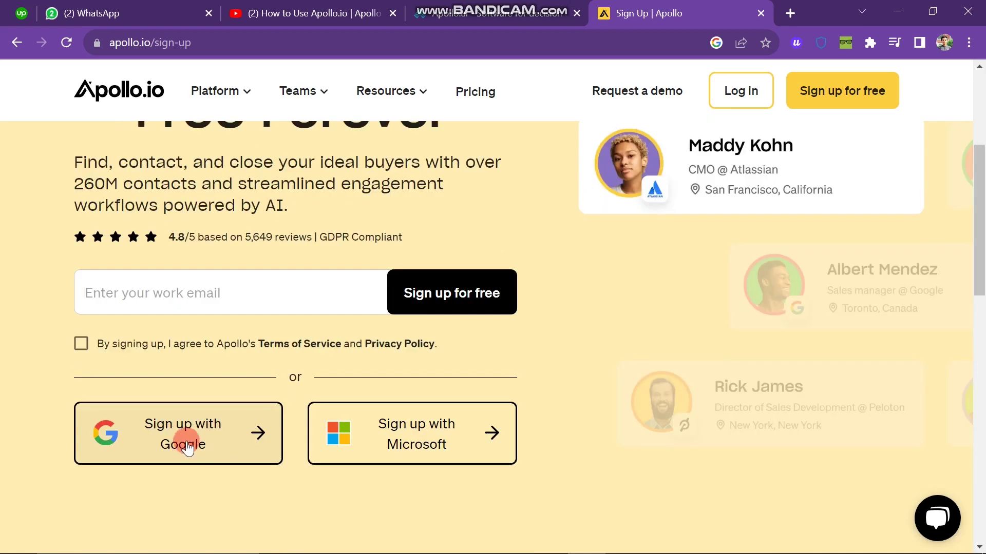
pyautogui.click(81, 345)
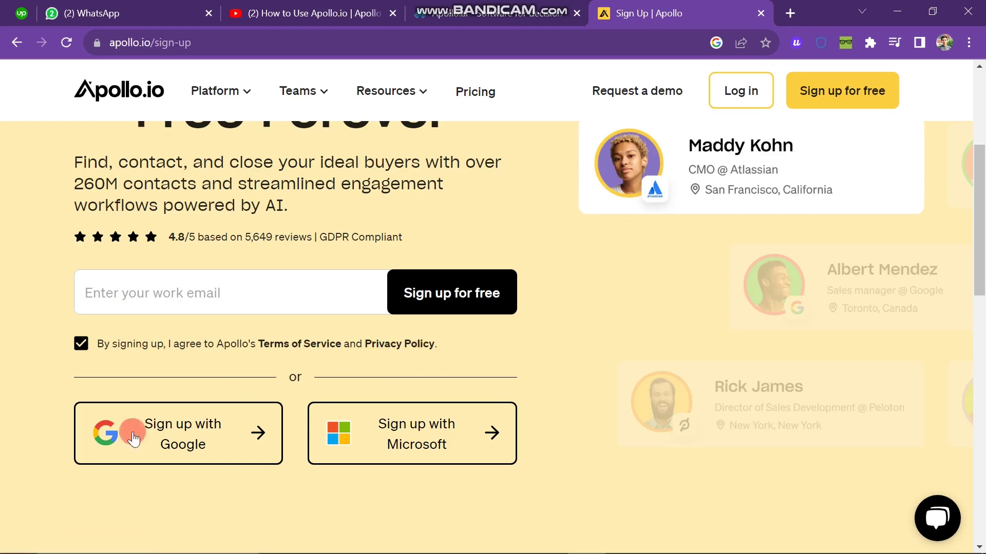
# - Sign up with Google, choosing the Google account in the account chooser
pyautogui.click(189, 435)
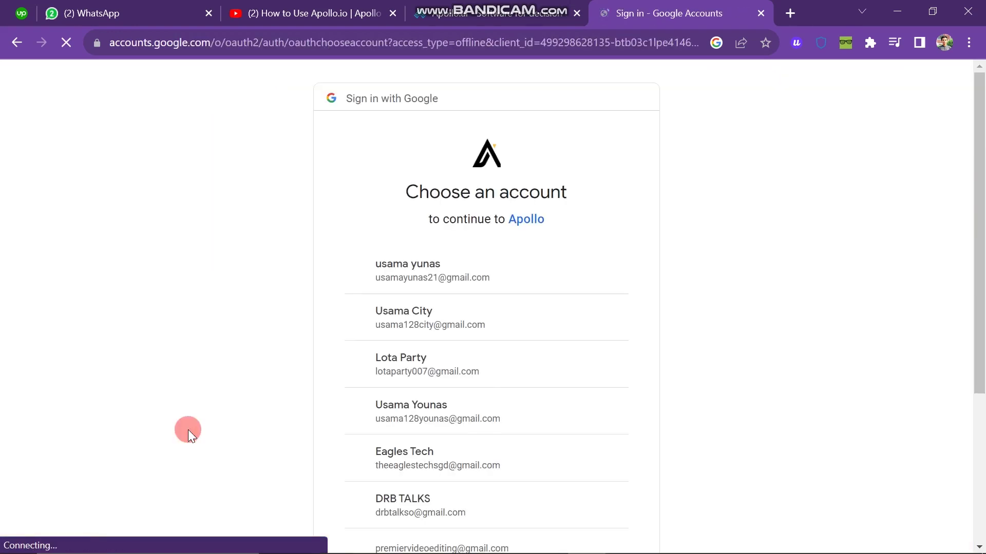
pyautogui.click(422, 420)
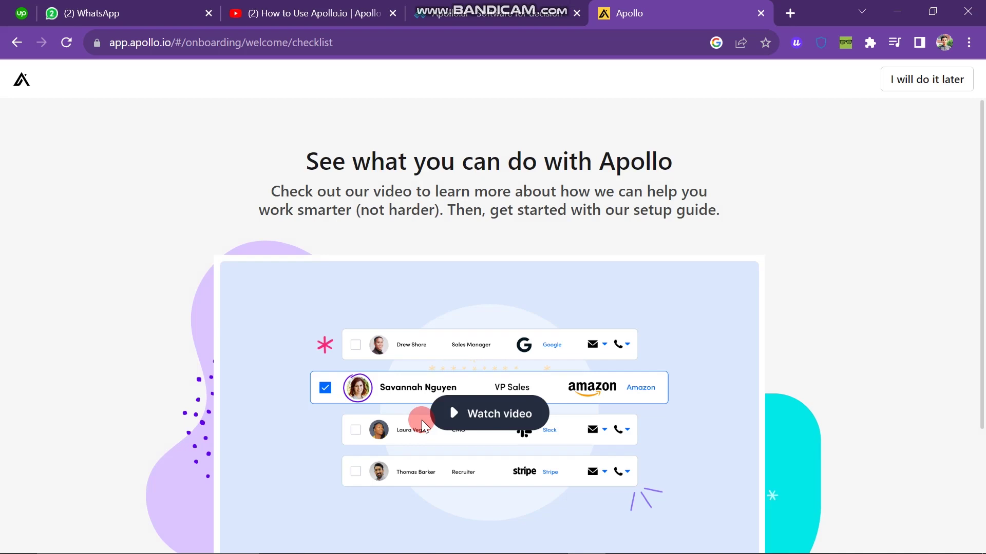
# - Play the Apollo intro video, then scroll the setup guide to the Chrome Extension card and start it
pyautogui.click(421, 419)
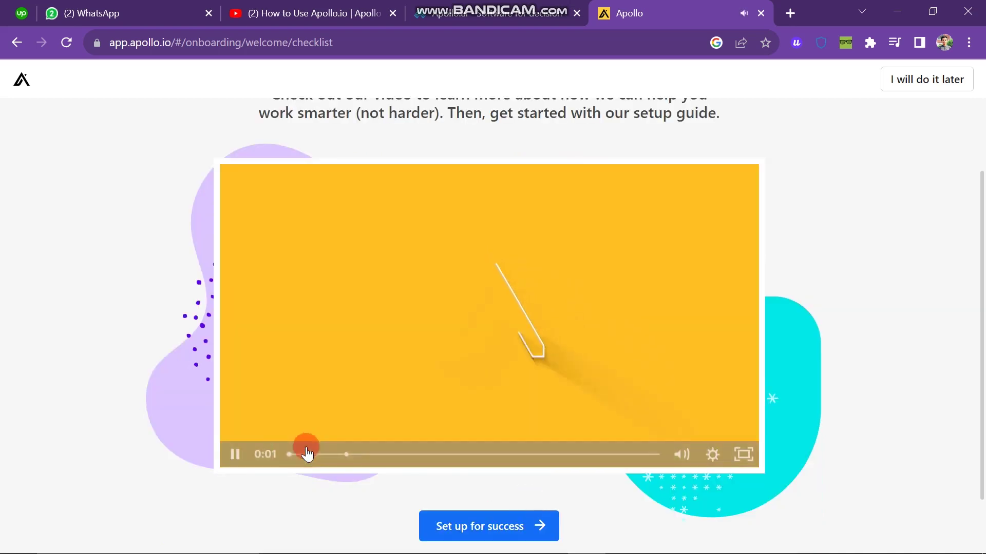
pyautogui.click(530, 525)
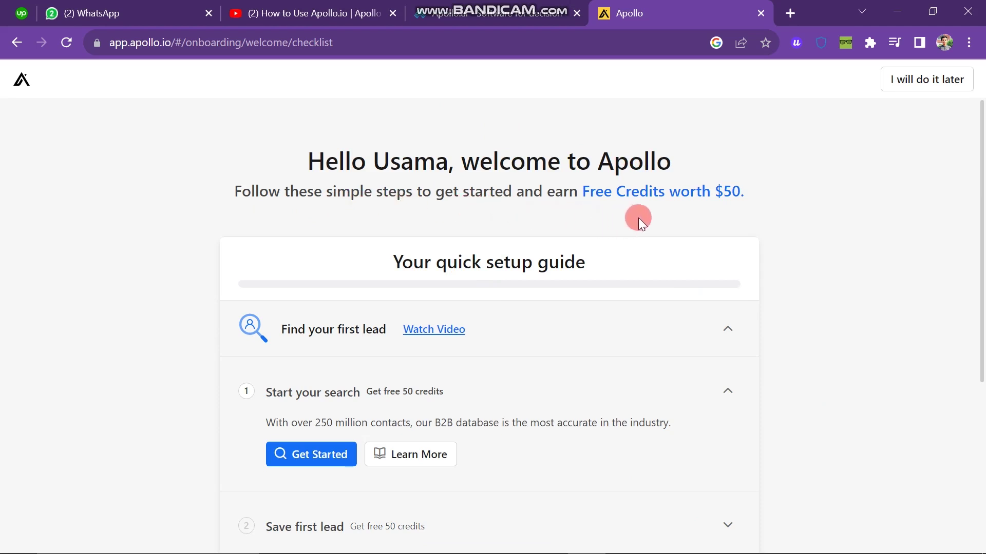
pyautogui.scroll(-1, 629, 262)
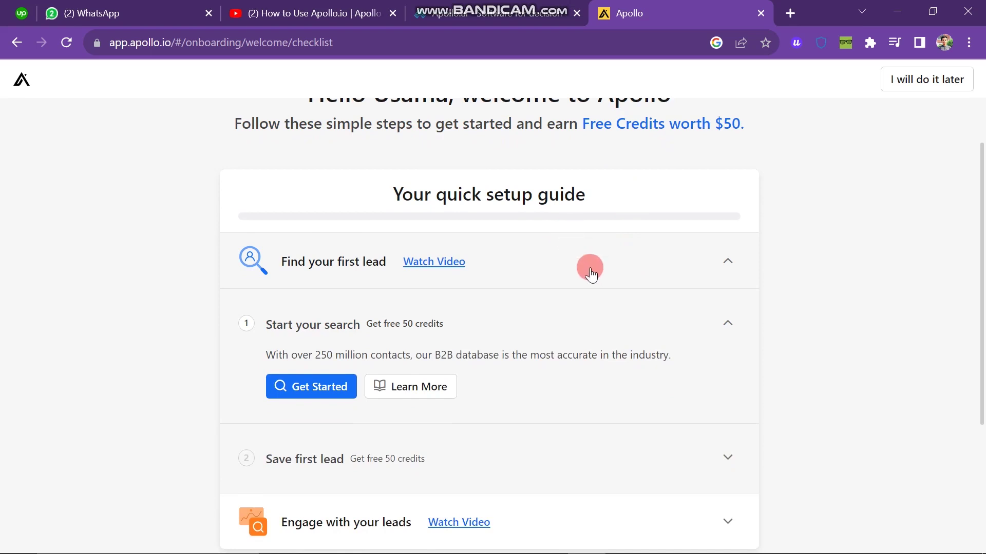
pyautogui.scroll(-4, 590, 270)
pyautogui.scroll(4, 590, 274)
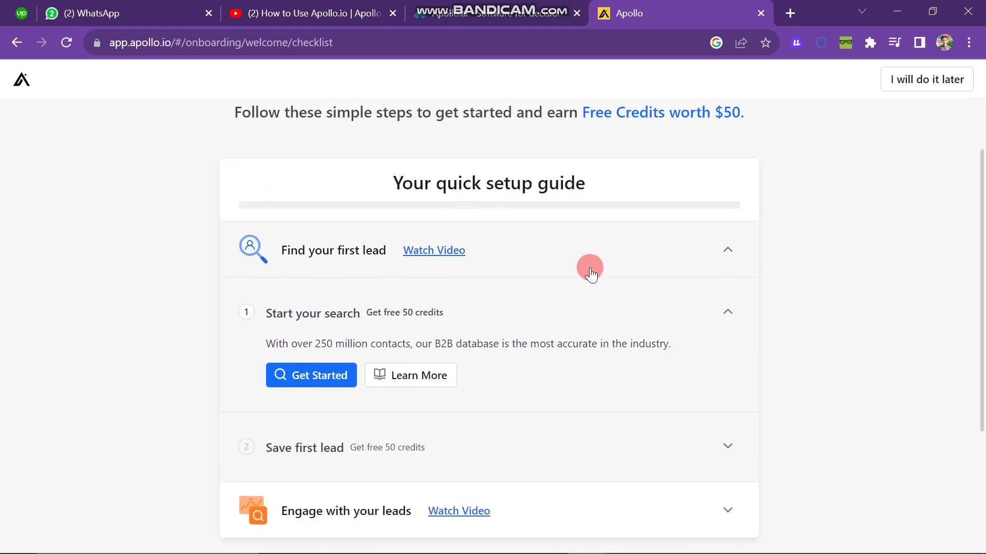
pyautogui.scroll(-4, 590, 272)
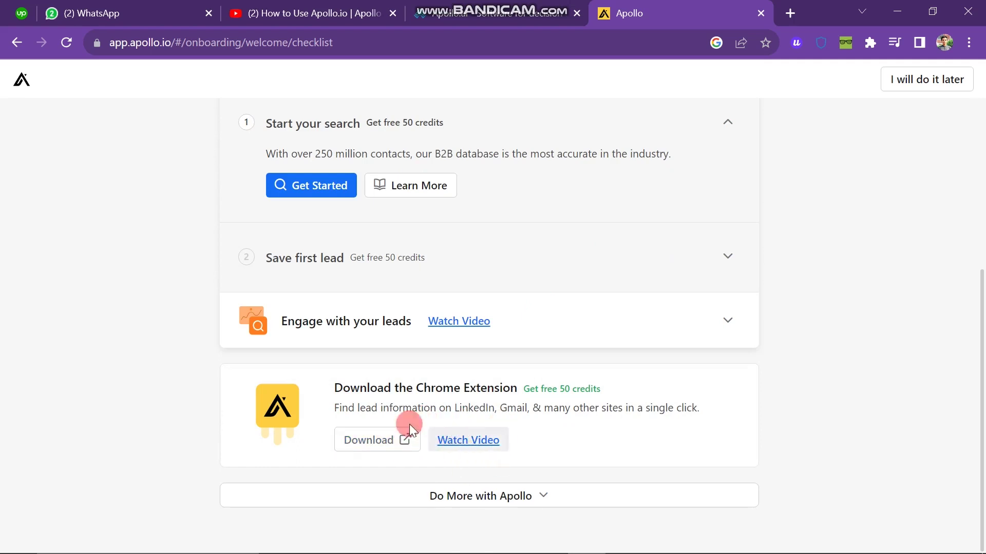
pyautogui.click(378, 442)
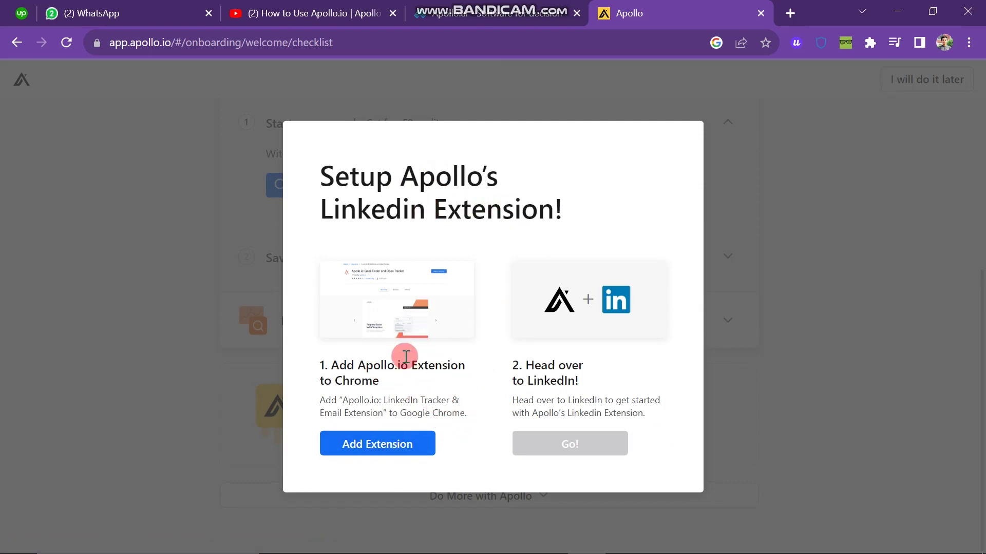
# - Open the Chrome Web Store page for the Apollo.io extension from the LinkedIn Extension dialog
pyautogui.click(373, 445)
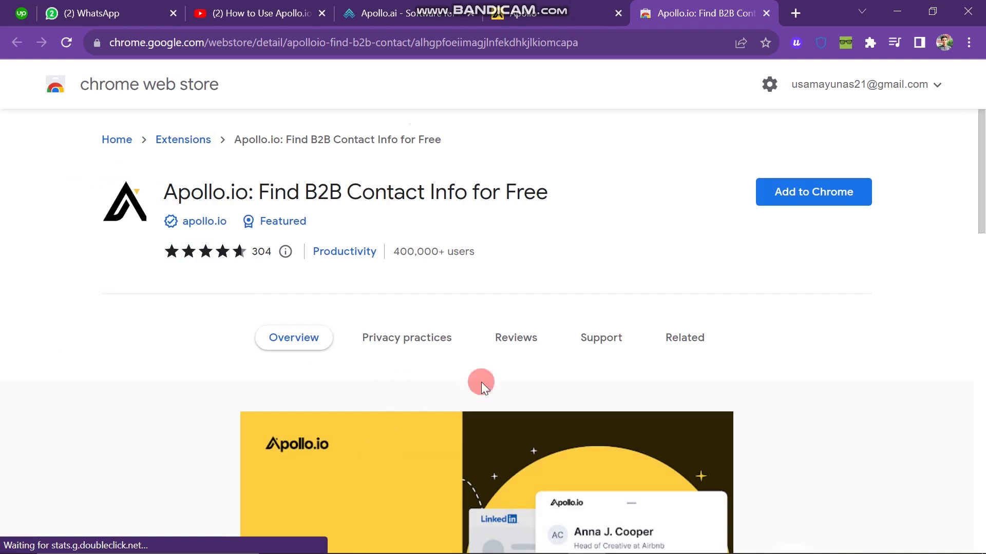
# - Add the Apollo.io extension to Chrome, then start the first People search with Get Started
pyautogui.click(822, 198)
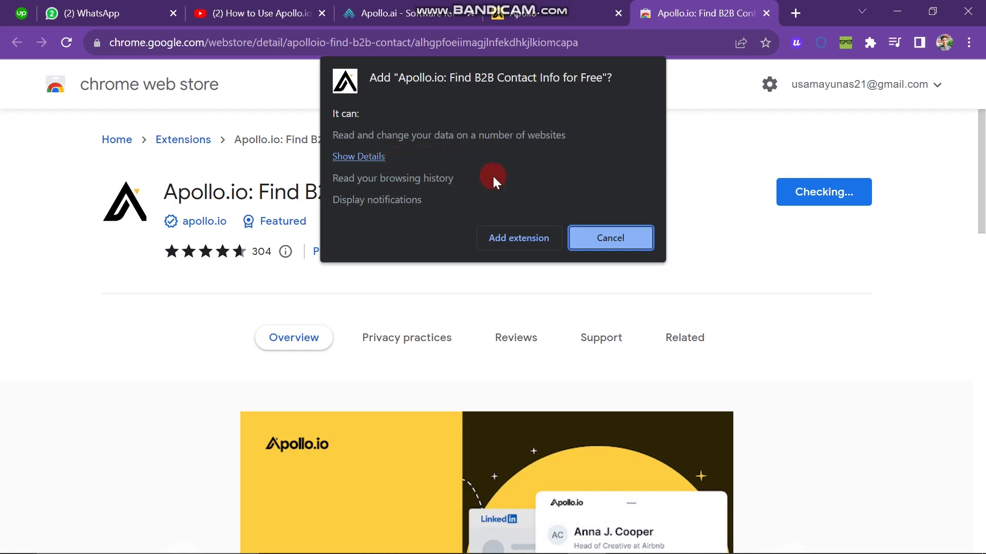
pyautogui.click(525, 239)
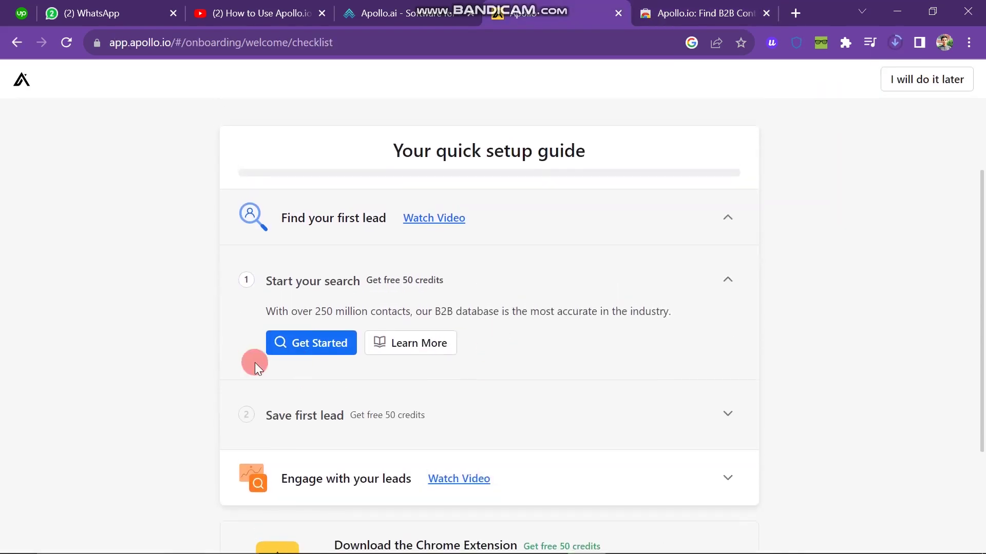
pyautogui.click(303, 338)
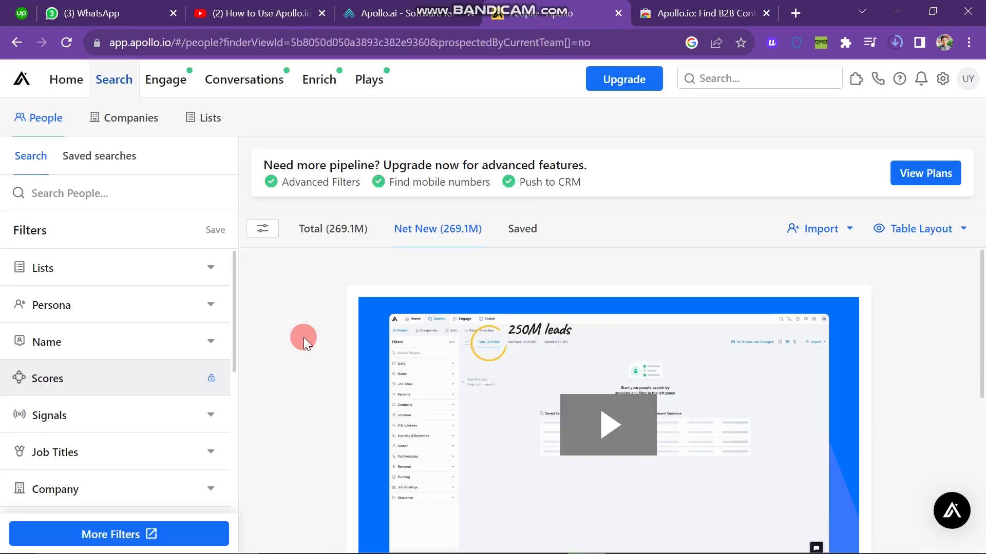
# - Preview the Home, Engage and other top navigation menus on the People search page
pyautogui.moveTo(70, 84)
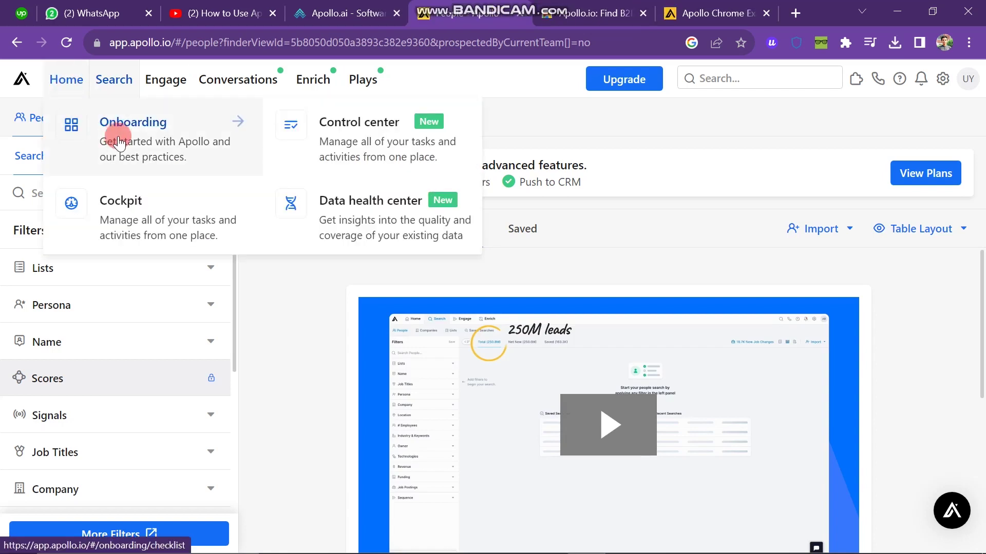
pyautogui.moveTo(174, 85)
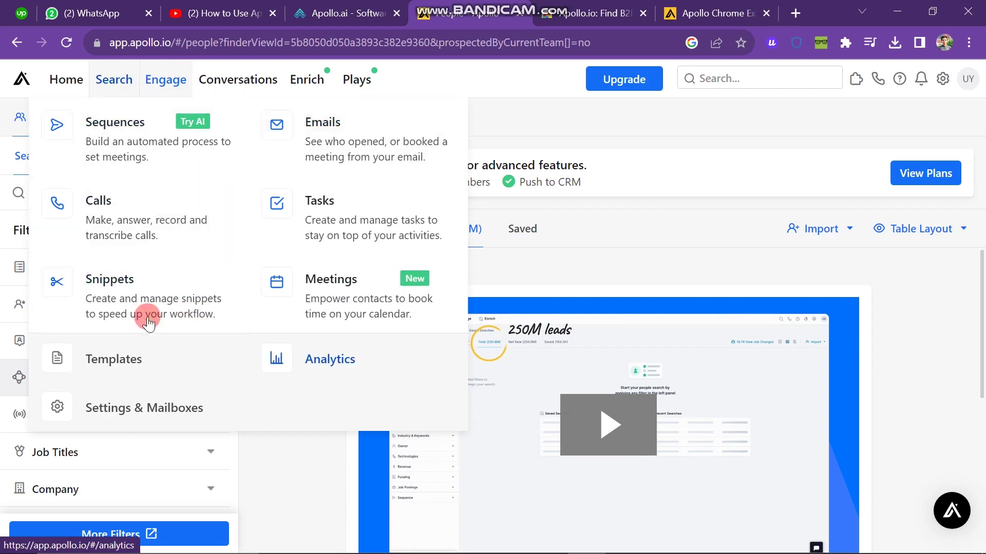
pyautogui.moveTo(297, 87)
pyautogui.click(361, 94)
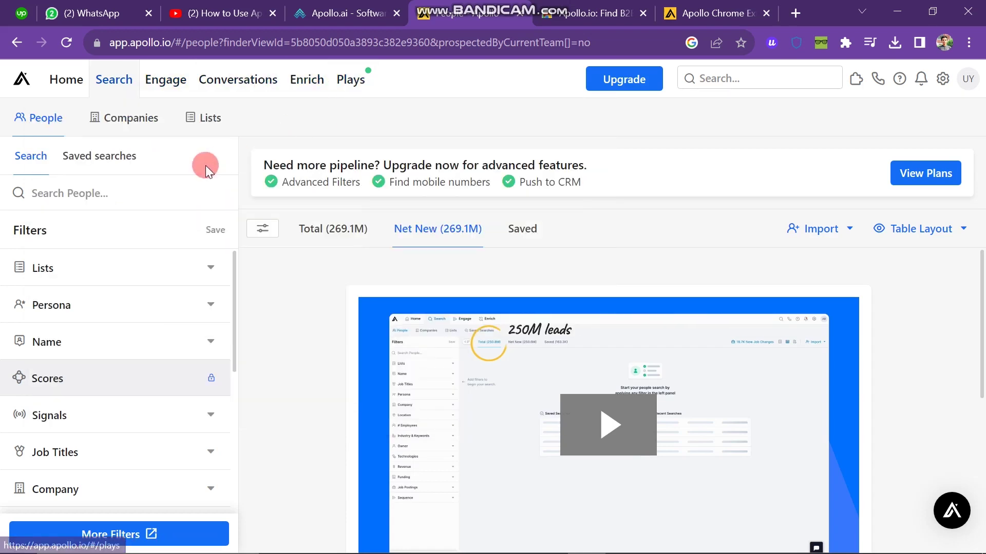
# - Scroll through the Filters panel, then switch from Total results to the empty Saved contacts list
pyautogui.click(188, 277)
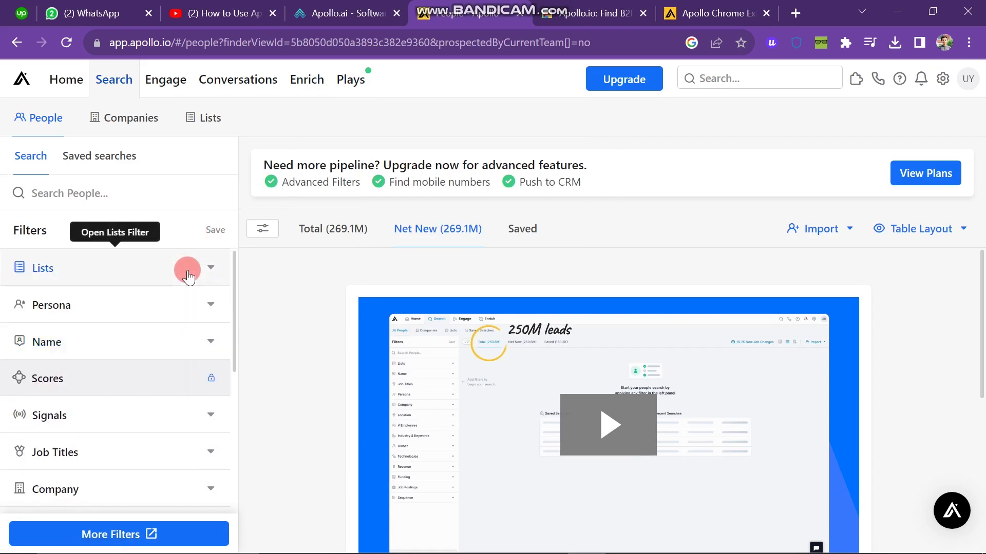
pyautogui.scroll(-2, 87, 300)
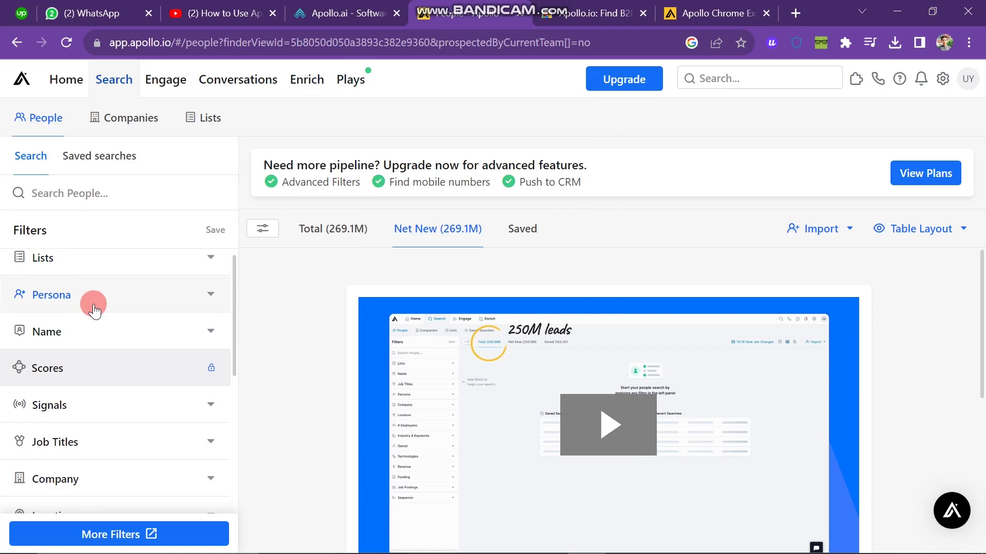
pyautogui.scroll(-2, 94, 309)
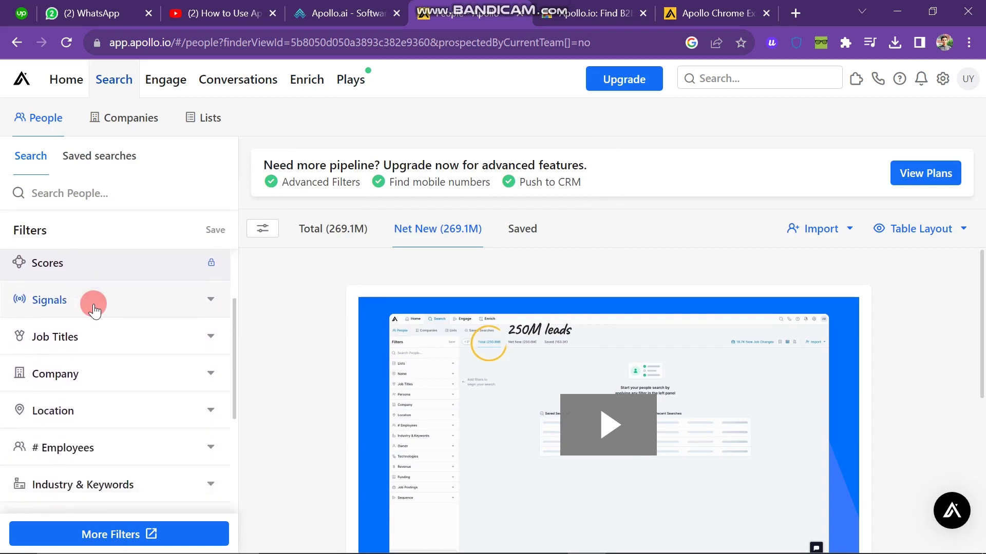
pyautogui.scroll(-2, 94, 309)
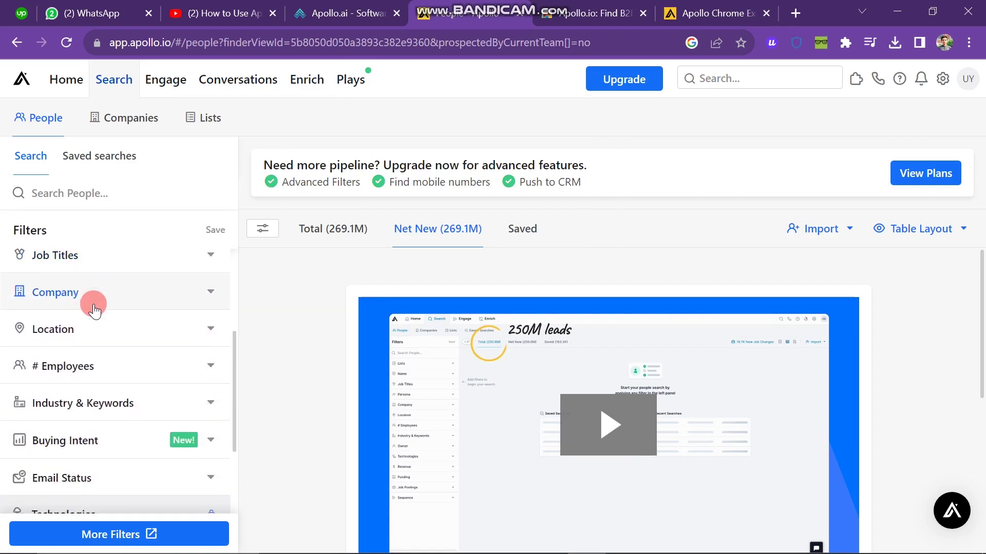
pyautogui.scroll(-2, 94, 309)
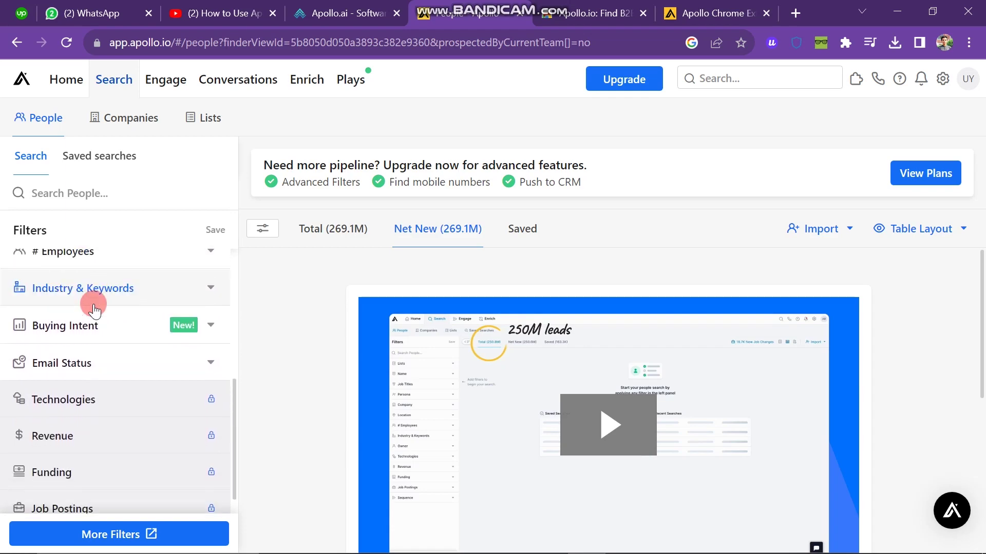
pyautogui.scroll(-3, 95, 308)
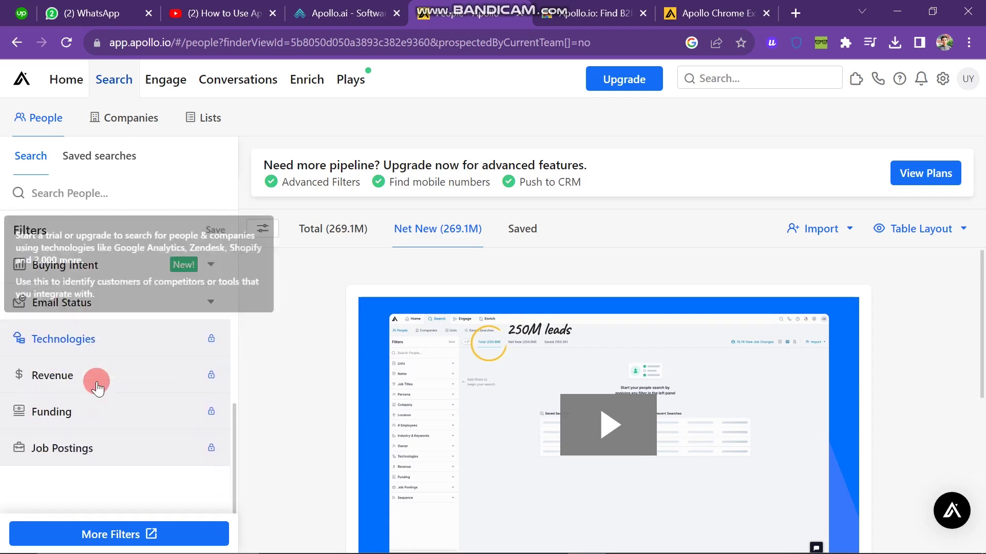
pyautogui.scroll(2, 95, 382)
pyautogui.scroll(5, 96, 386)
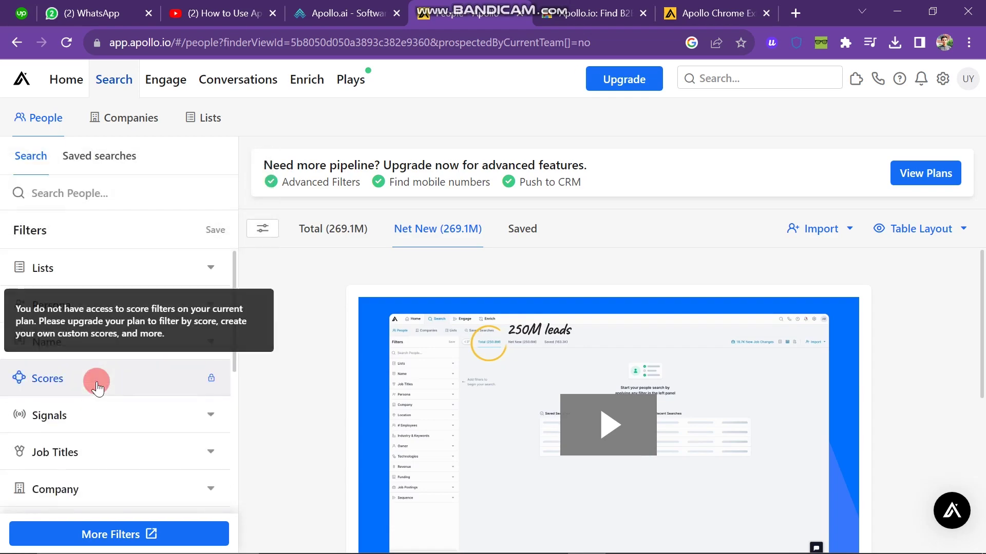
pyautogui.click(339, 245)
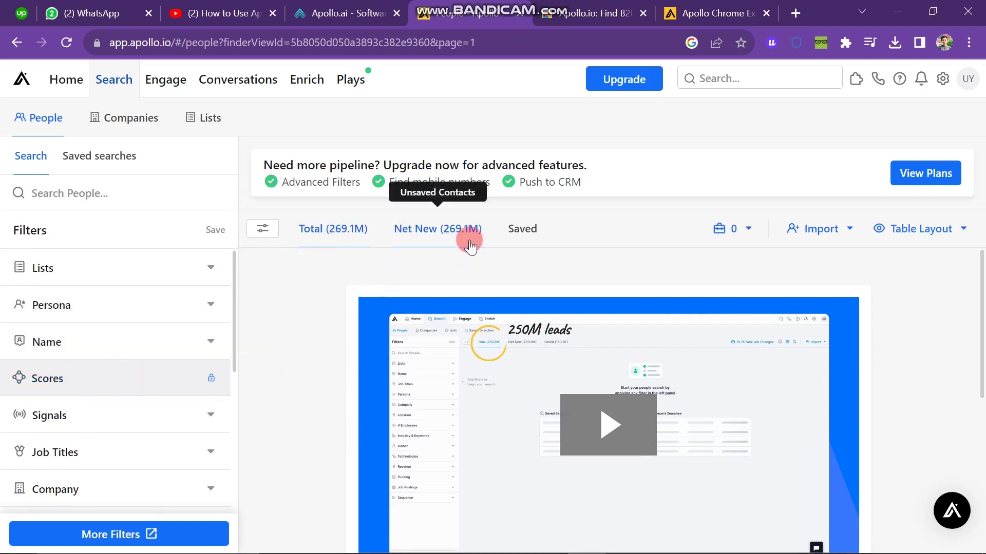
pyautogui.click(530, 235)
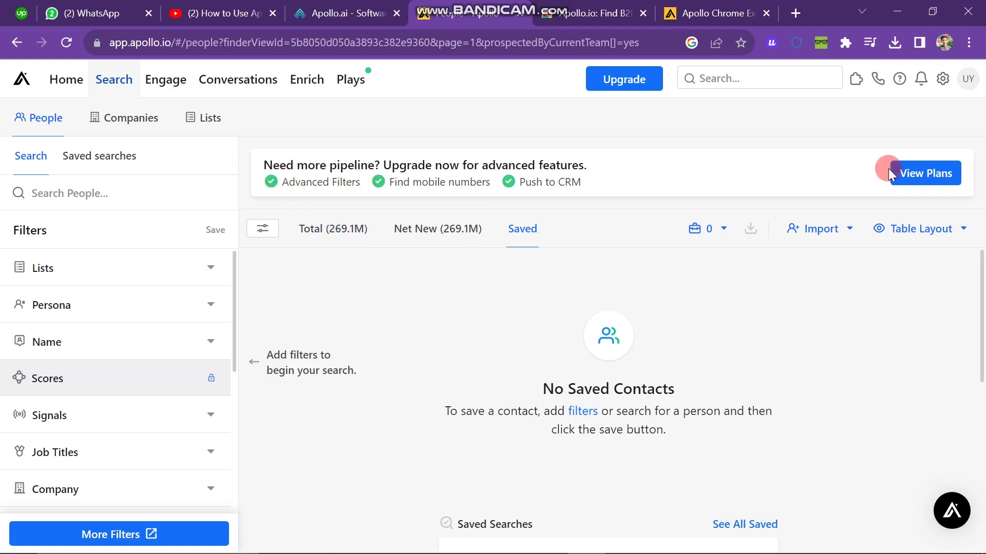
pyautogui.click(946, 80)
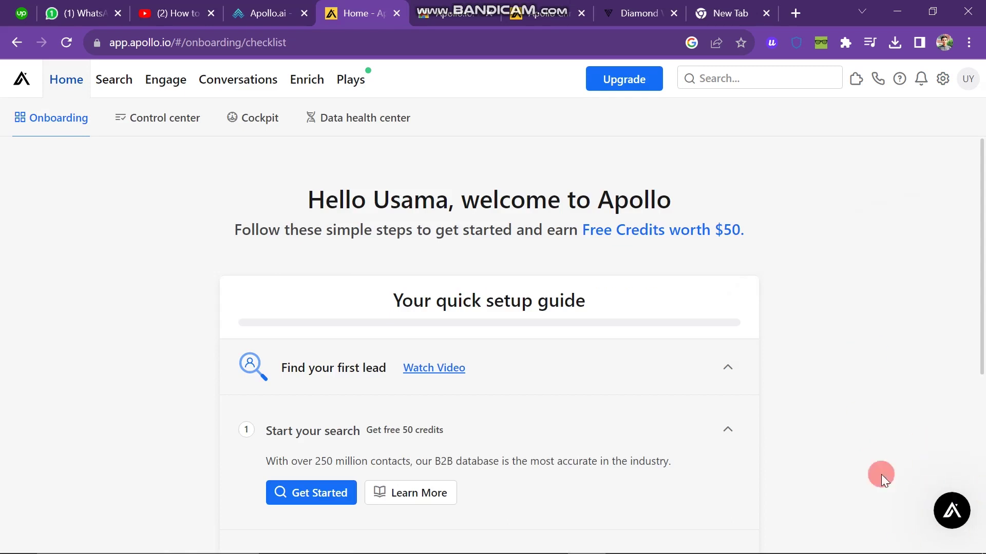
pyautogui.click(956, 514)
pyautogui.click(956, 514)
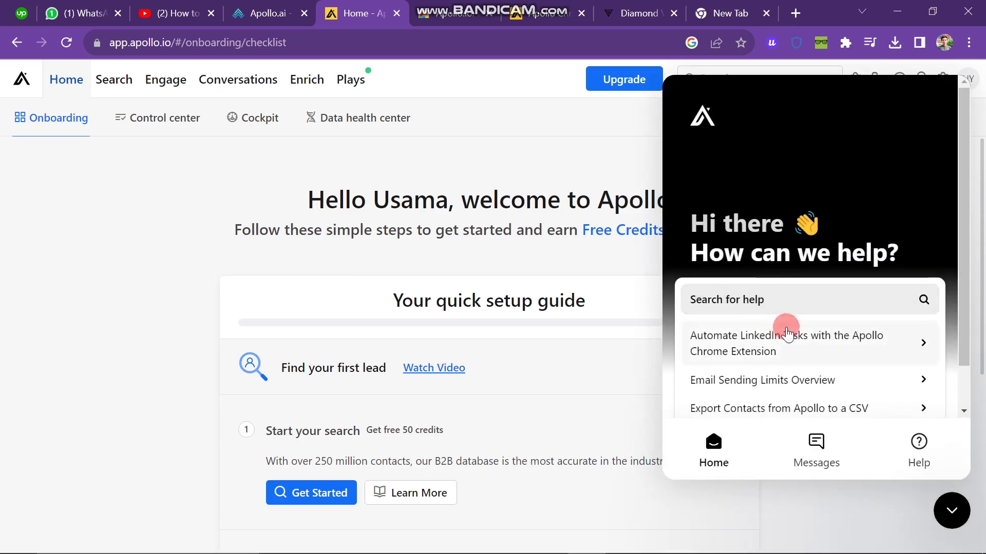
pyautogui.moveTo(693, 226); pyautogui.dragTo(878, 257)
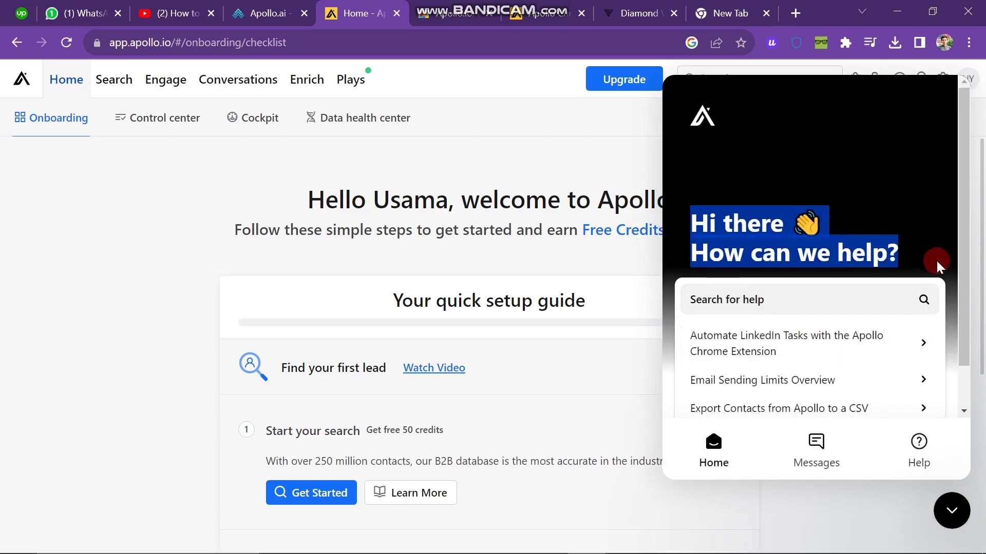
pyautogui.scroll(-1, 827, 354)
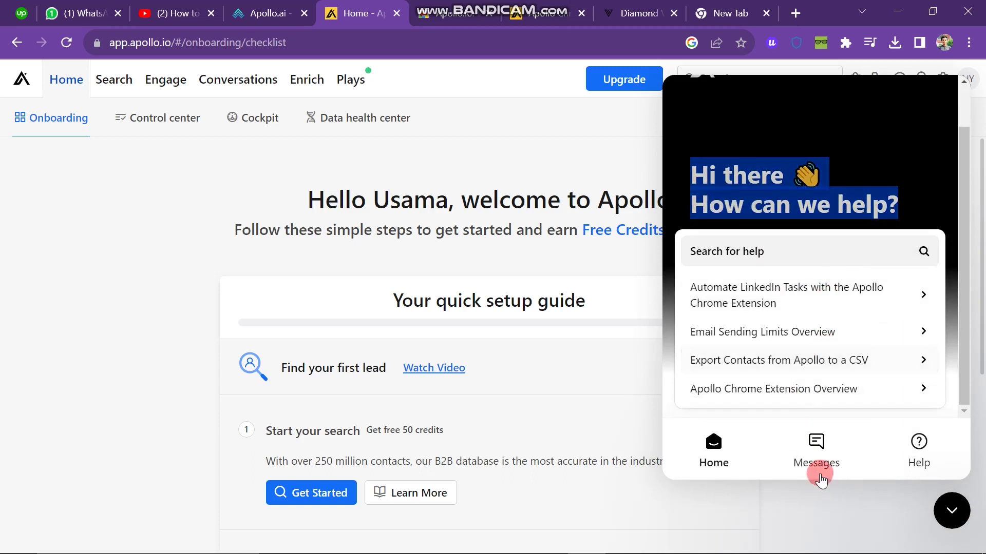
pyautogui.click(830, 457)
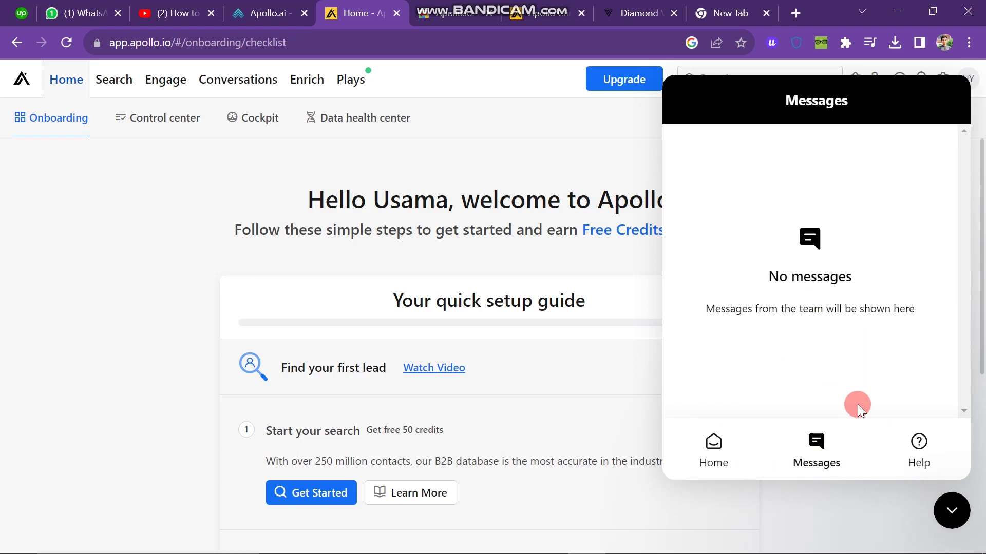
pyautogui.click(712, 440)
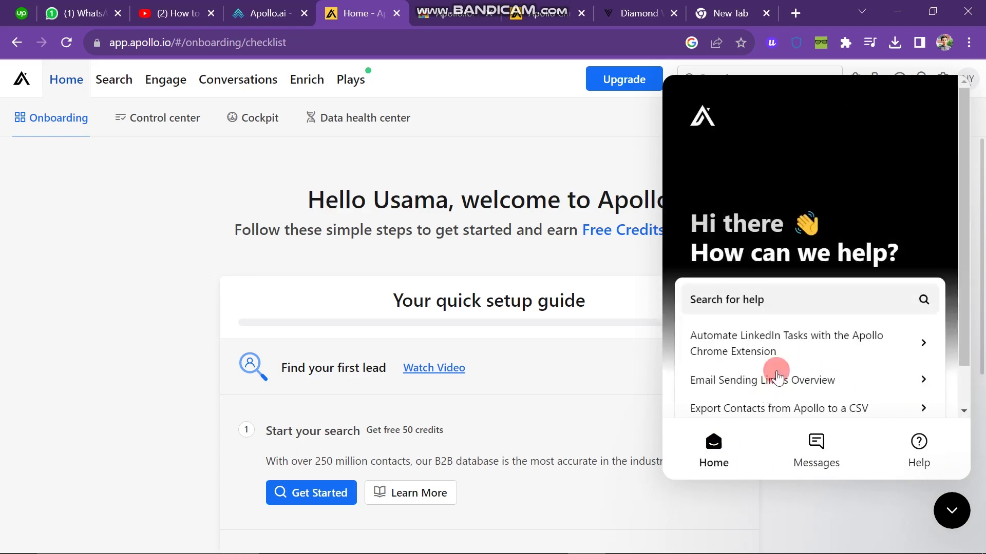
pyautogui.click(796, 290)
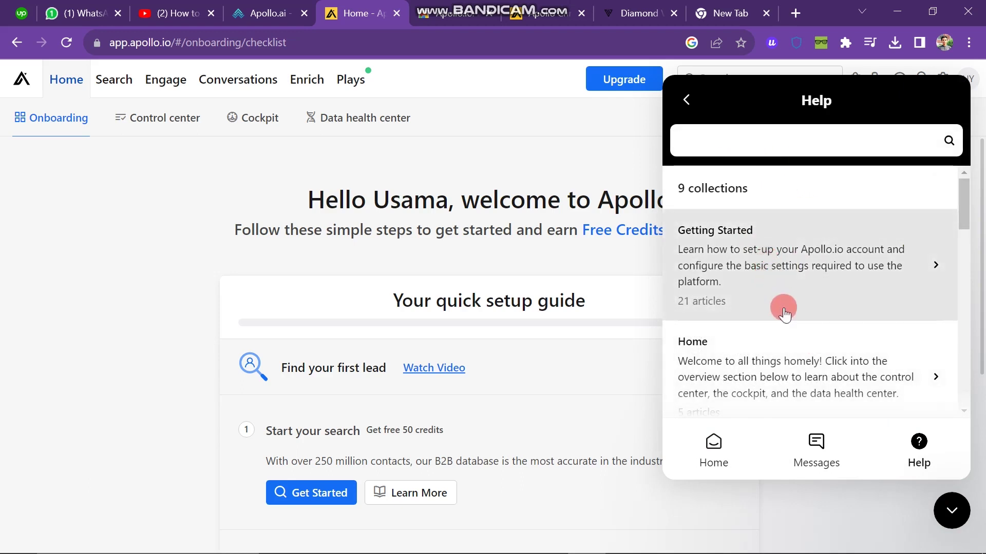
pyautogui.click(187, 159)
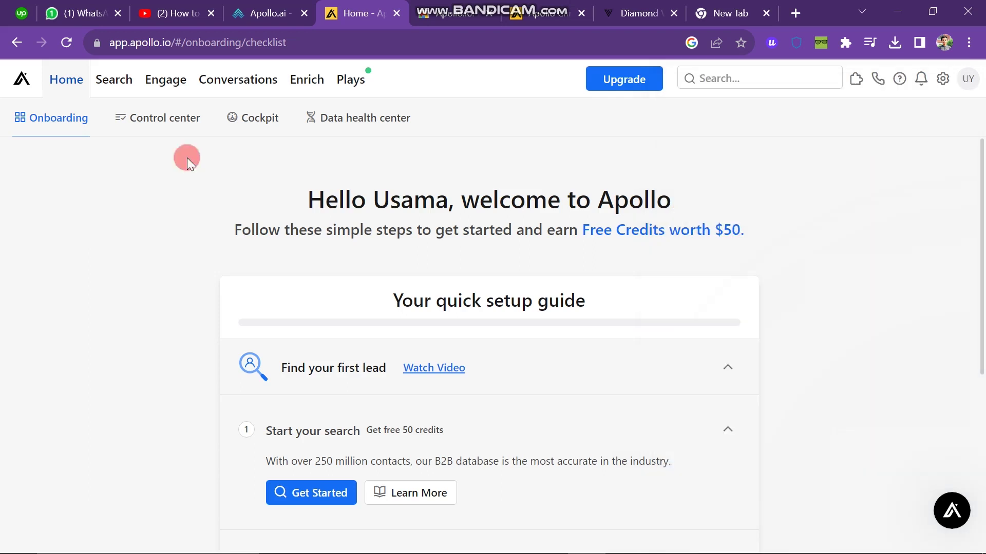
# - Review the Control center's weekly stats and To-do list, then return to People search
pyautogui.click(176, 129)
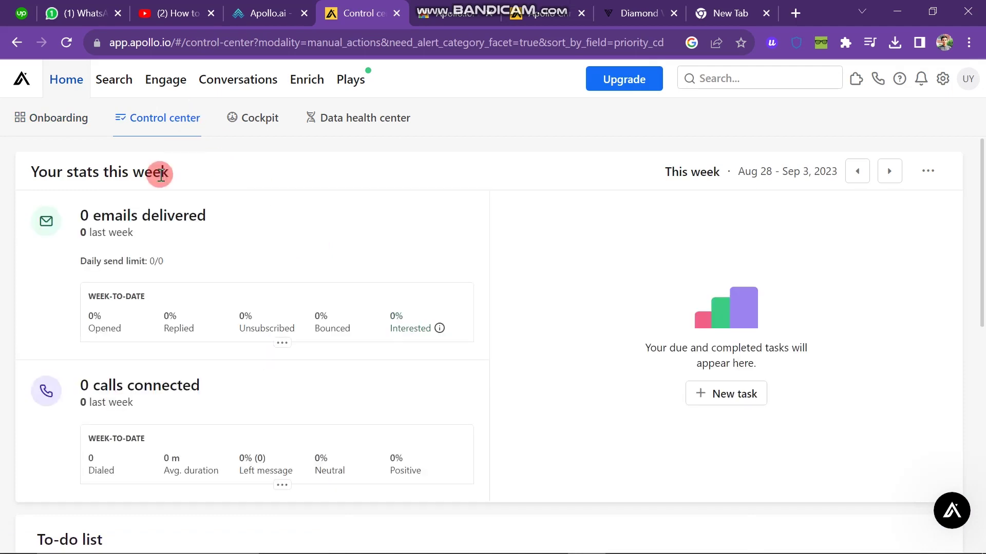
pyautogui.moveTo(180, 175); pyautogui.dragTo(179, 200)
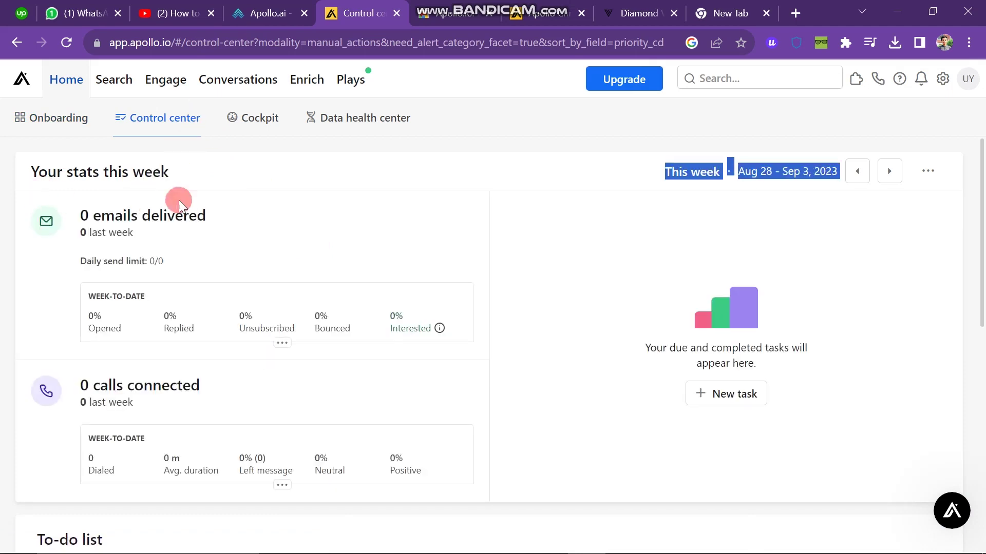
pyautogui.click(291, 242)
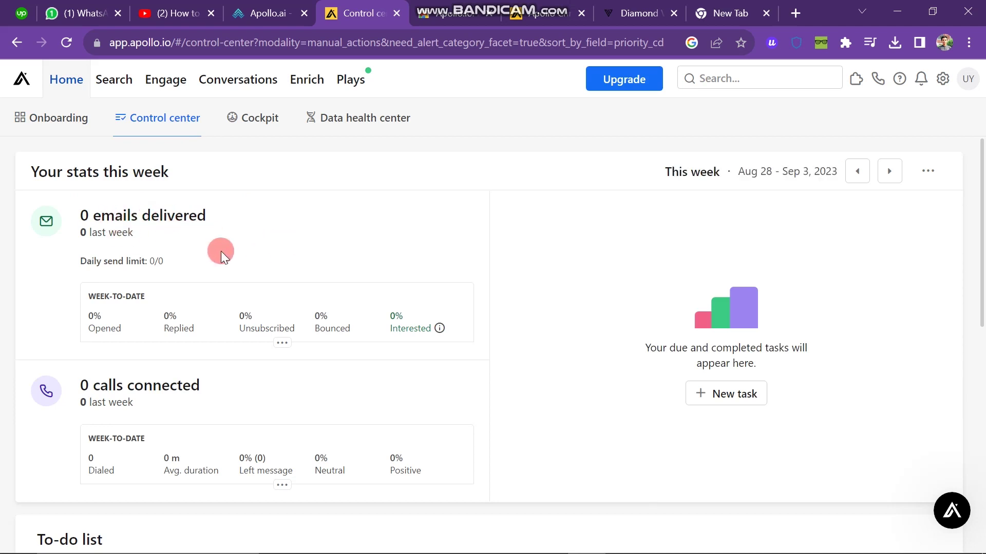
pyautogui.scroll(-5, 222, 251)
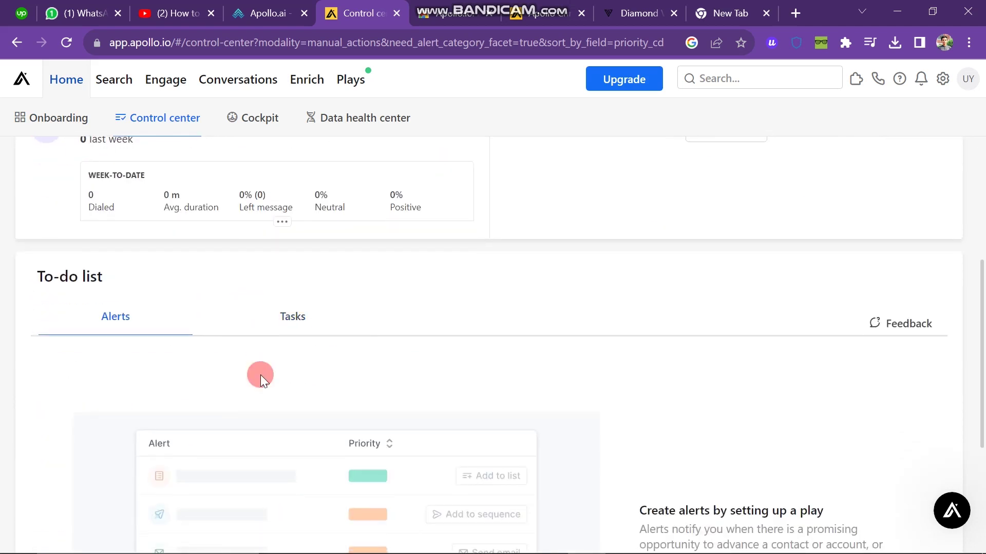
pyautogui.scroll(-3, 303, 349)
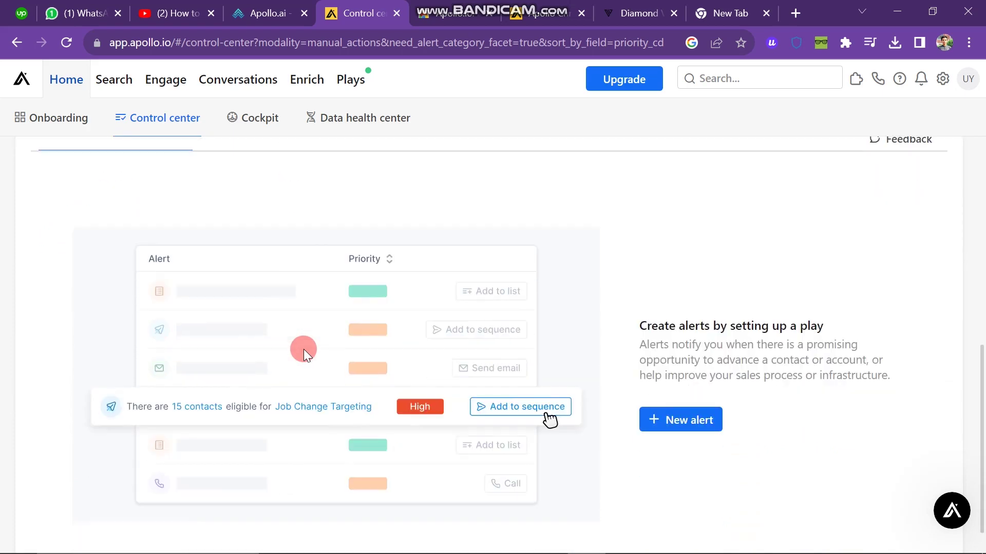
pyautogui.scroll(10, 303, 349)
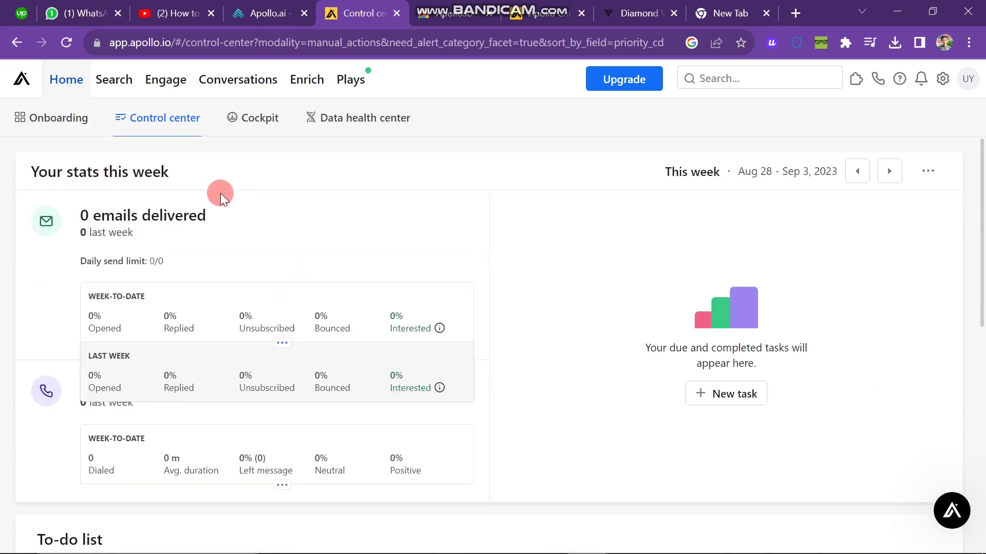
pyautogui.click(124, 81)
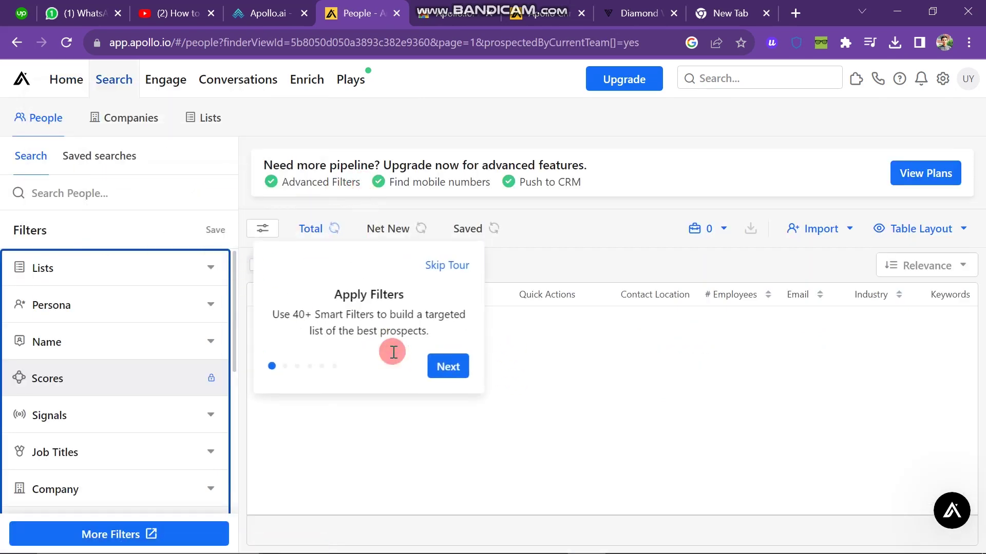
# - Switch Apollo's search to companies and Google 'videographer in canada' in a new tab
pyautogui.click(118, 110)
pyautogui.click(795, 13)
pyautogui.write('vide')
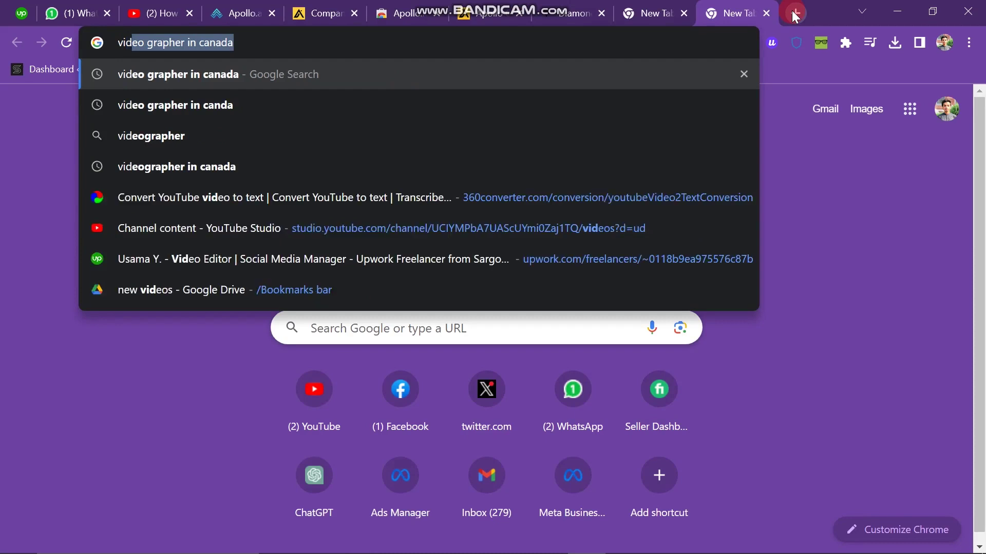
pyautogui.click(238, 42)
pyautogui.press('Return')
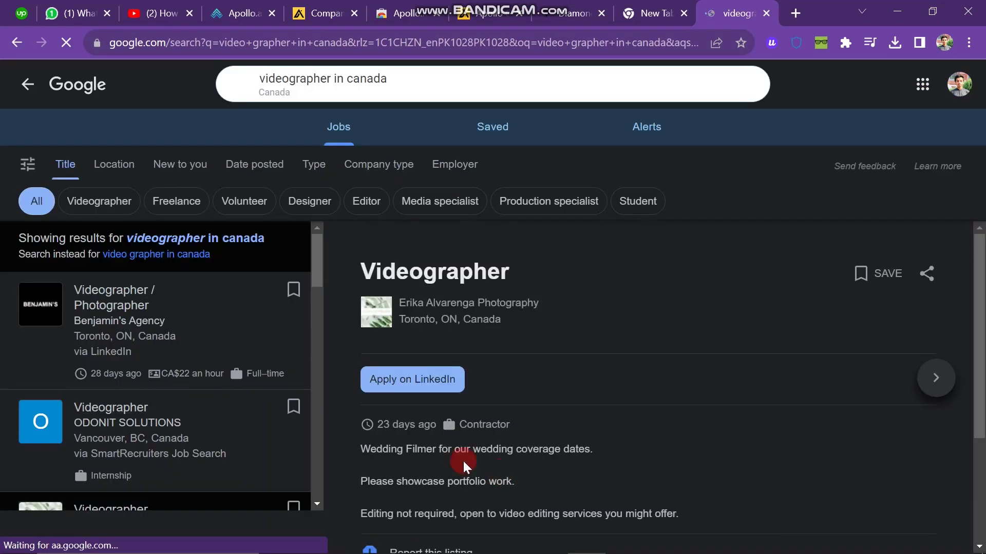
# - Copy the Videographer job listing's share link and go back to the Apollo tab
pyautogui.scroll(-5, 619, 457)
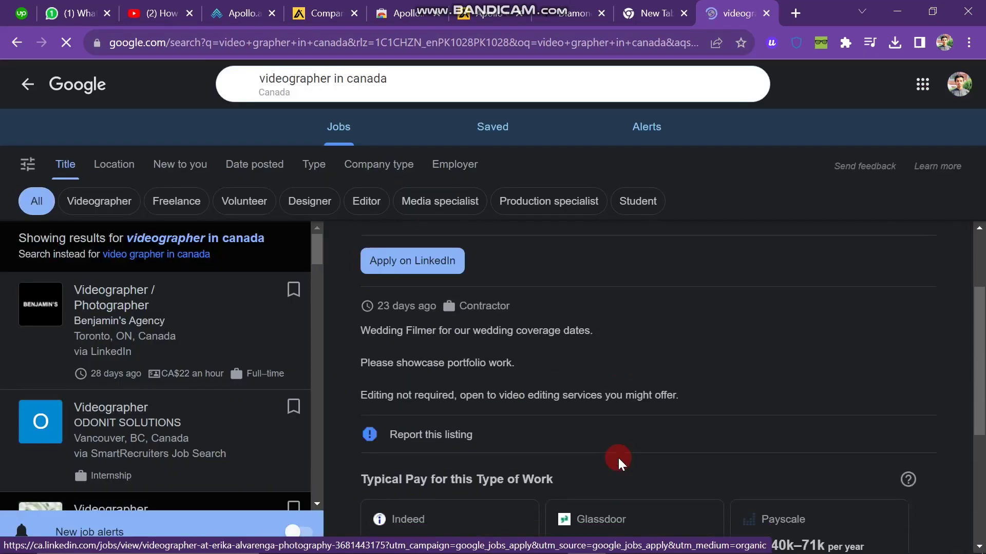
pyautogui.scroll(8, 617, 457)
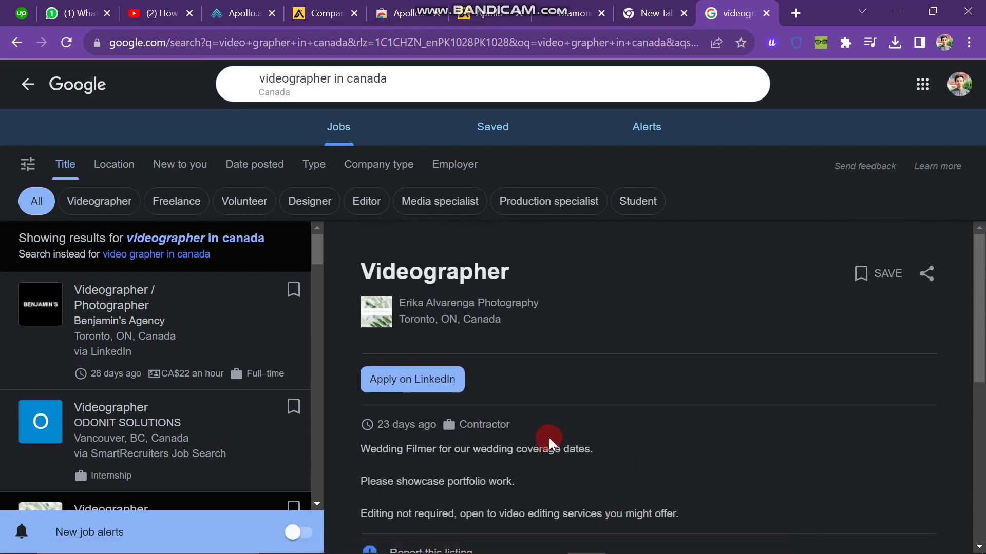
pyautogui.click(926, 274)
pyautogui.click(497, 379)
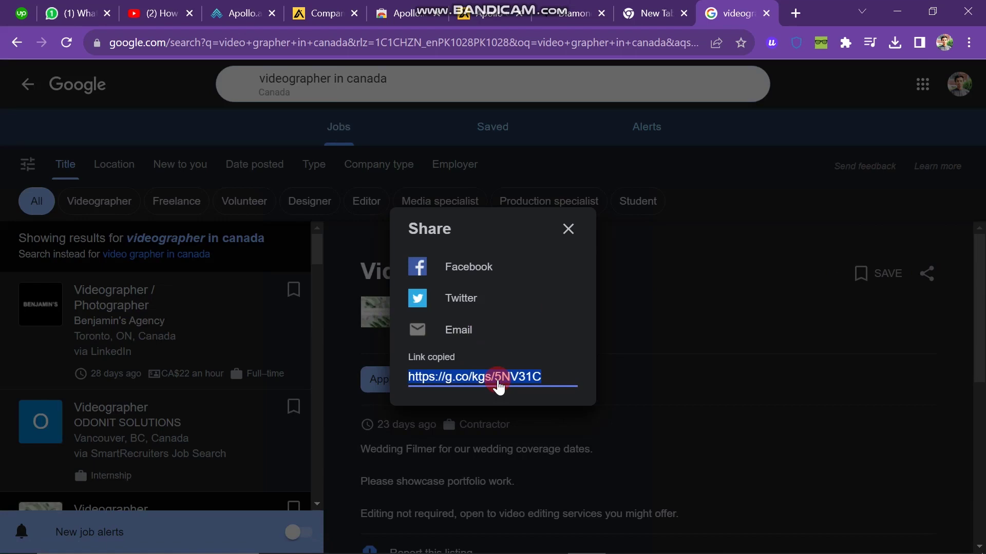
pyautogui.click(321, 7)
# - Step through the People search product tour, then skip the rest of it
pyautogui.click(485, 301)
pyautogui.click(397, 215)
pyautogui.click(391, 217)
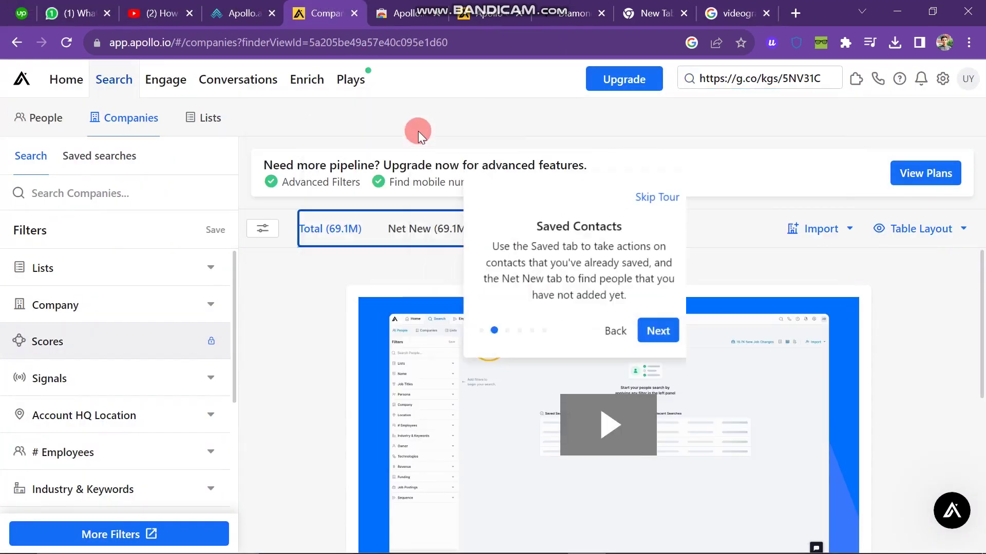
pyautogui.click(724, 227)
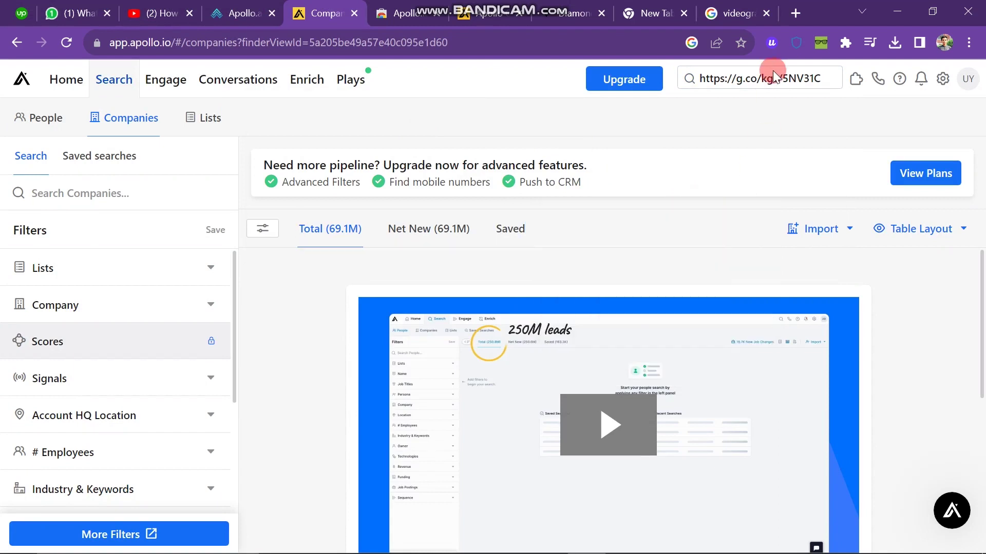
# - Open the KGS conference contact's profile from the link search and dismiss the scores announcement
pyautogui.click(774, 71)
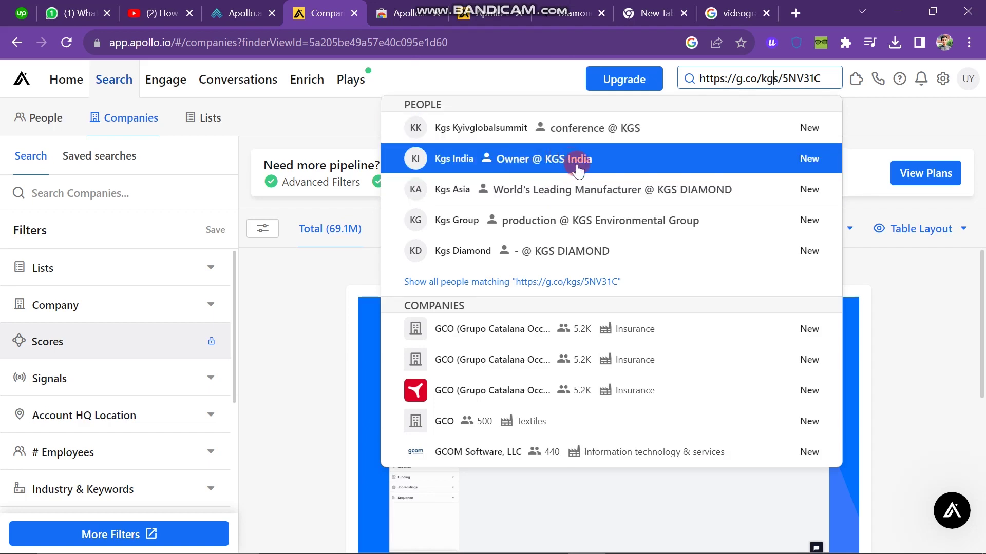
pyautogui.click(819, 137)
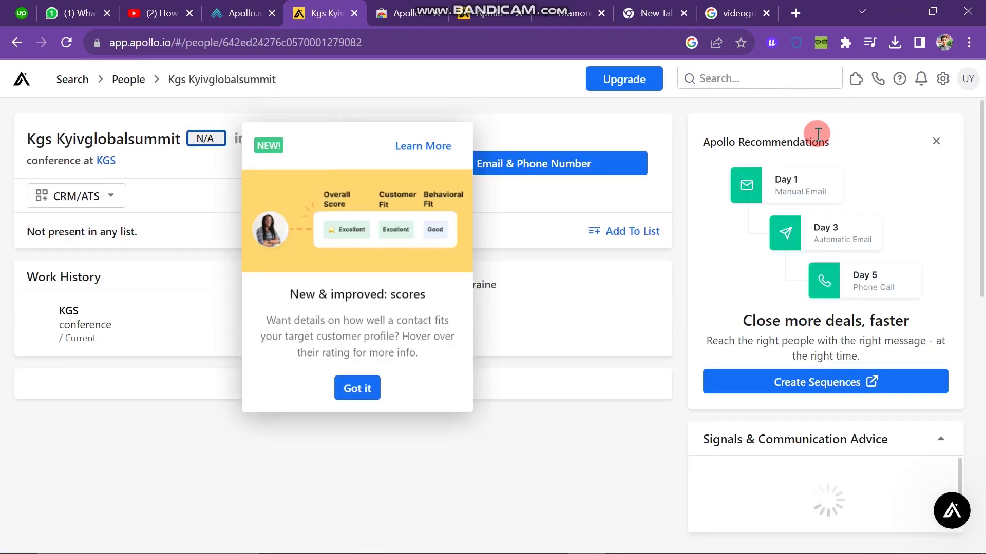
pyautogui.click(360, 389)
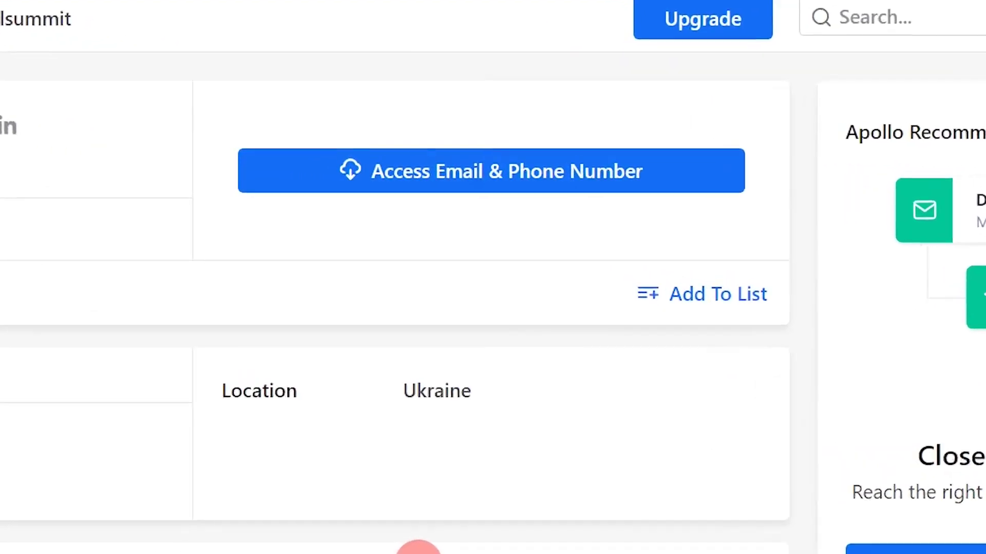